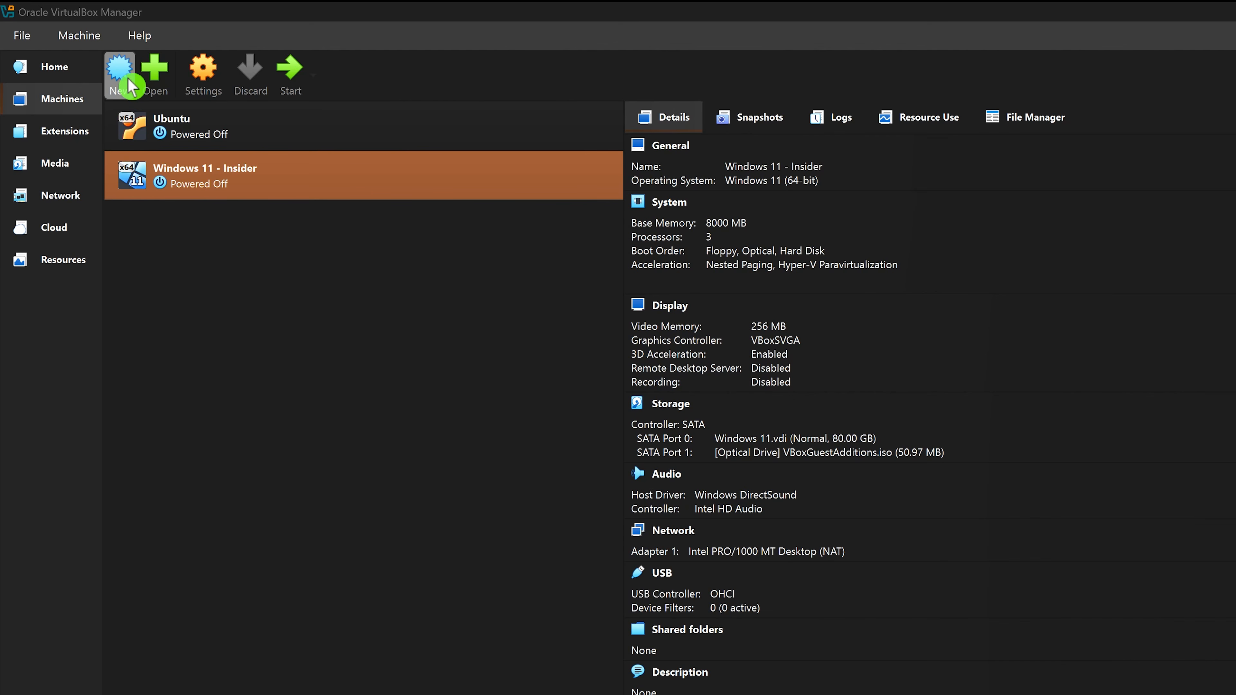
- Begin a new virtual machine named Zorin OS and attach the Zorin-OS-18.1-Core-64-bit.iso image from Downloads
click(128, 84)
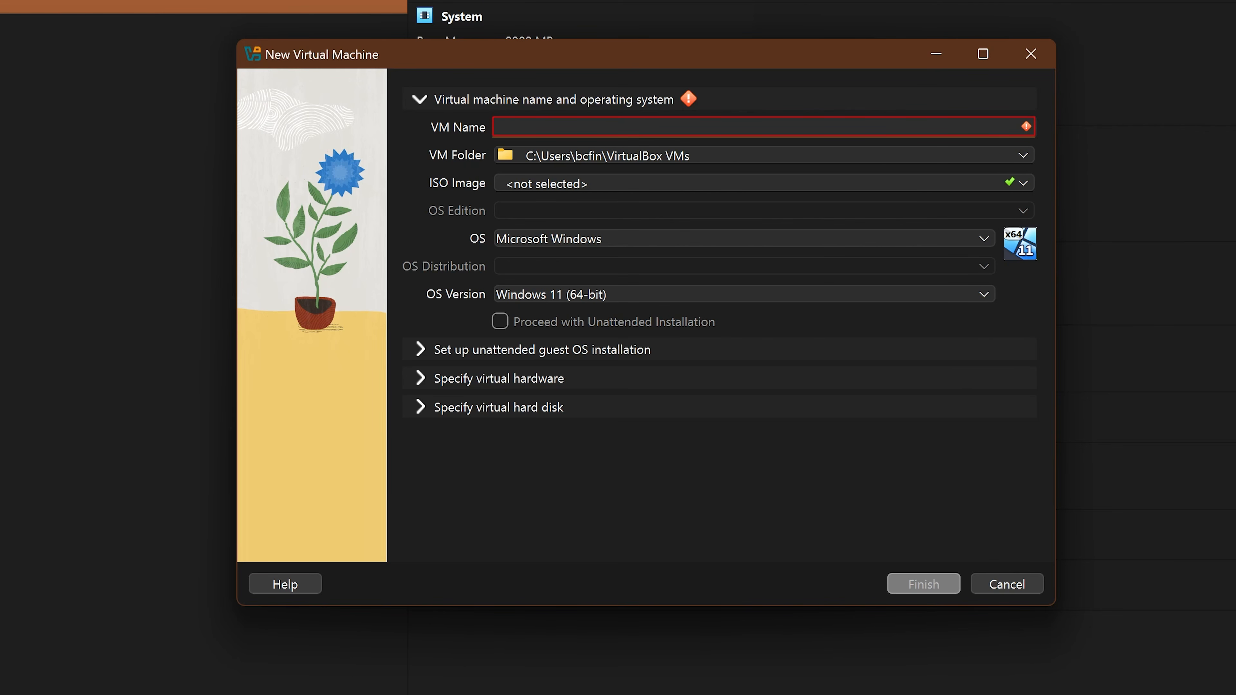
text(Zori)
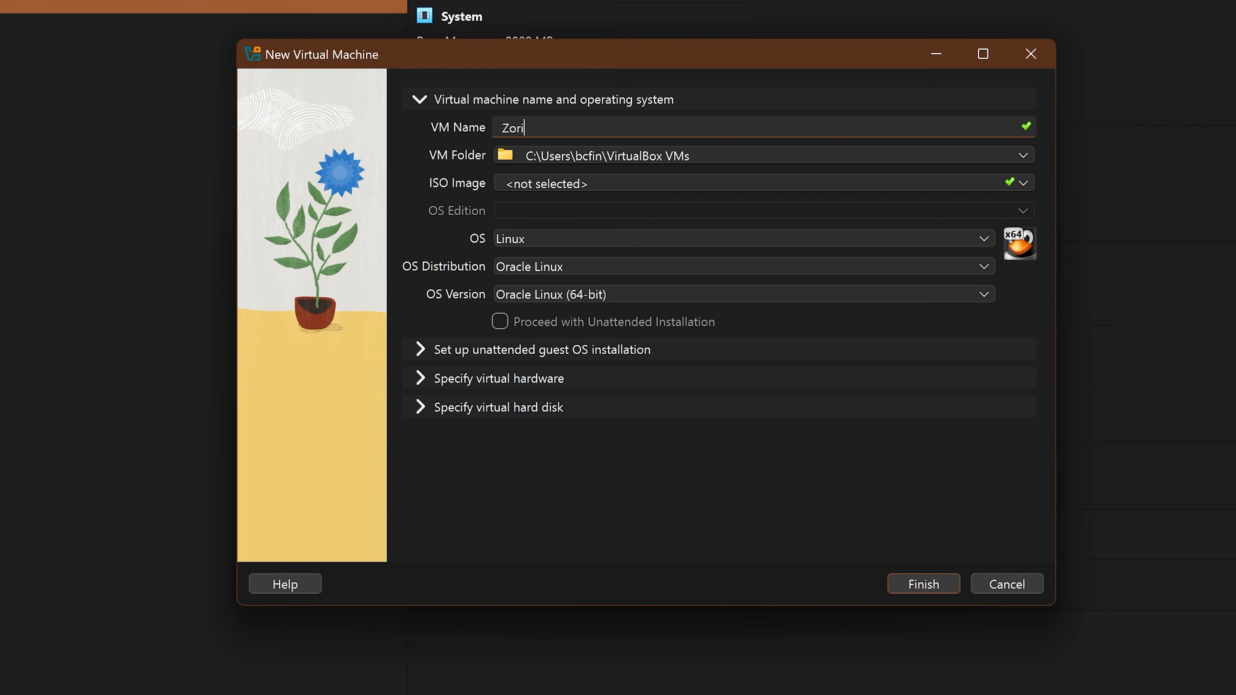
text(n OS)
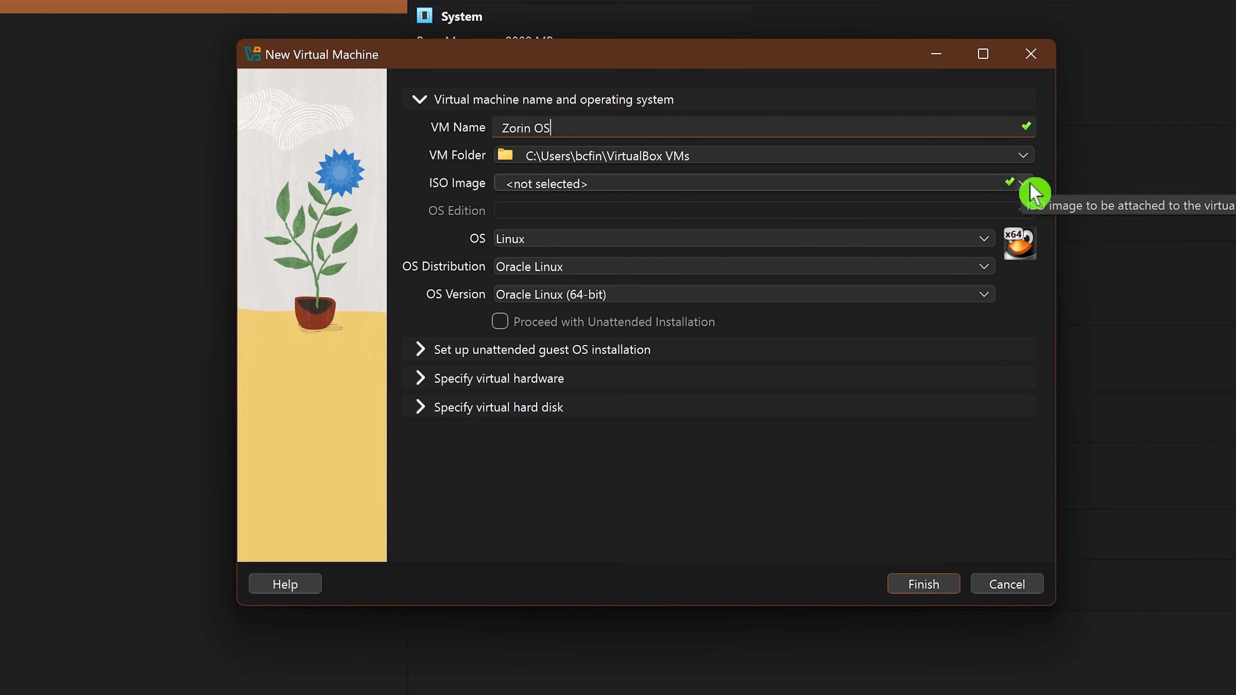
click(1031, 189)
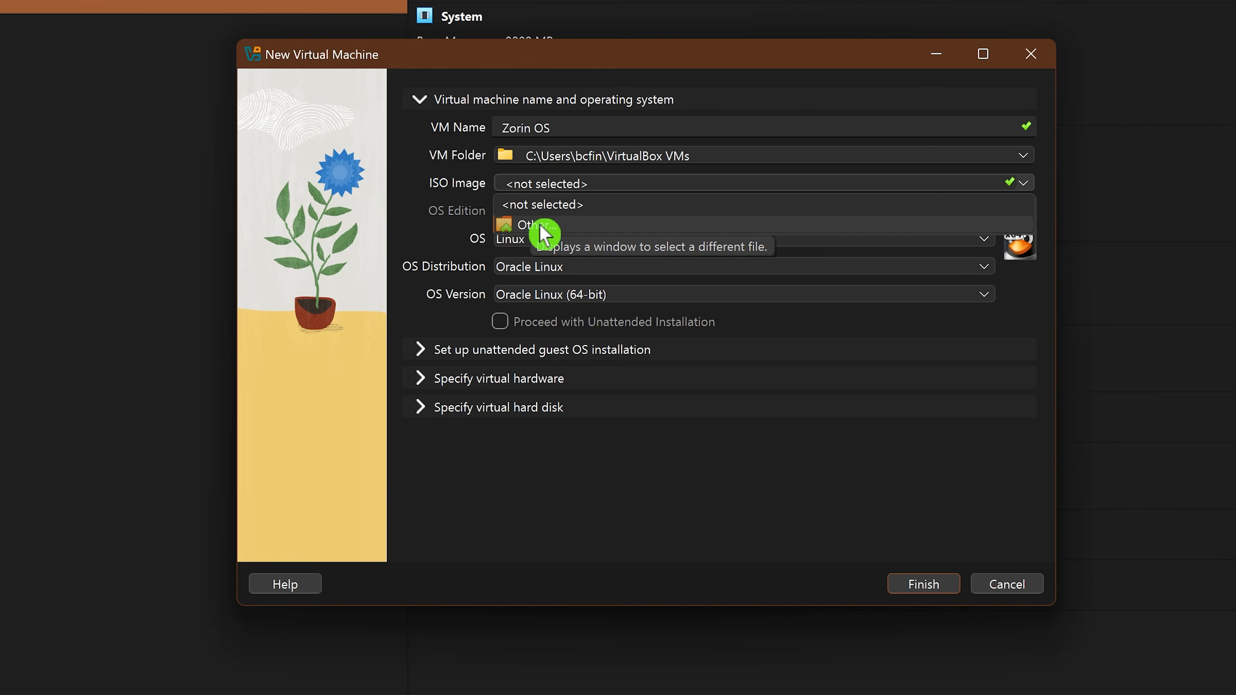
click(543, 233)
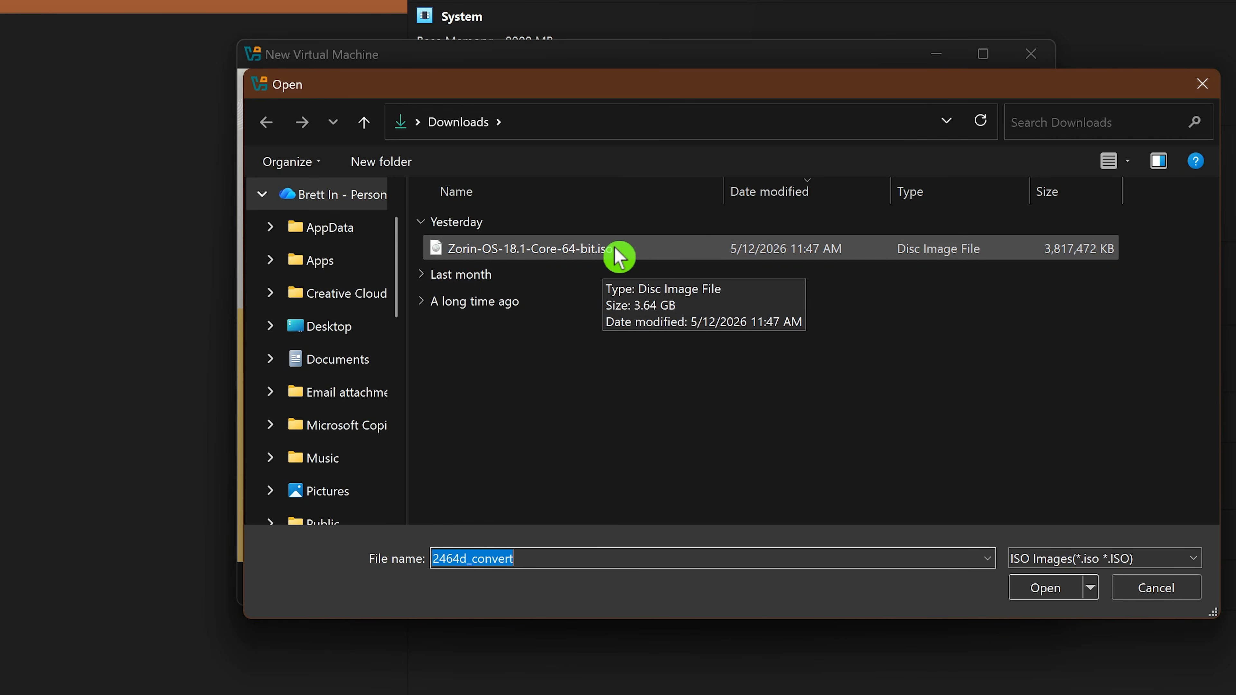
click(618, 256)
click(1037, 595)
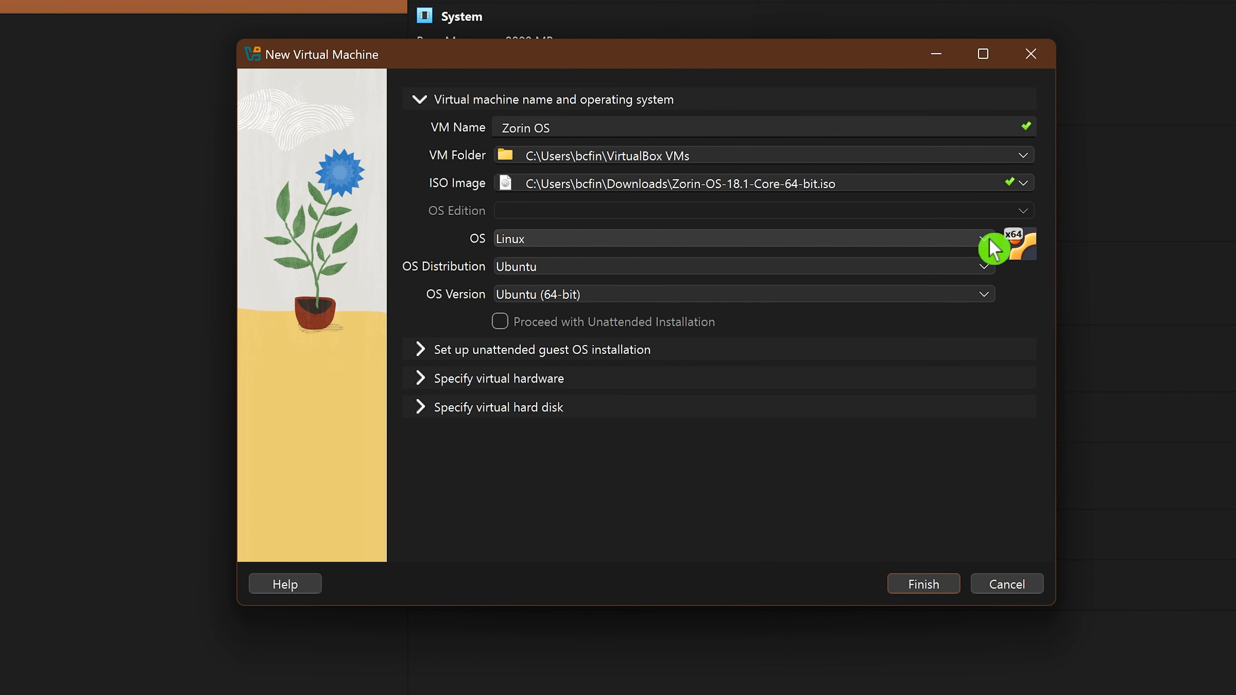
- Make sure the guest system is Linux, with Ubuntu as the distribution and Ubuntu (64-bit) as the version
click(990, 241)
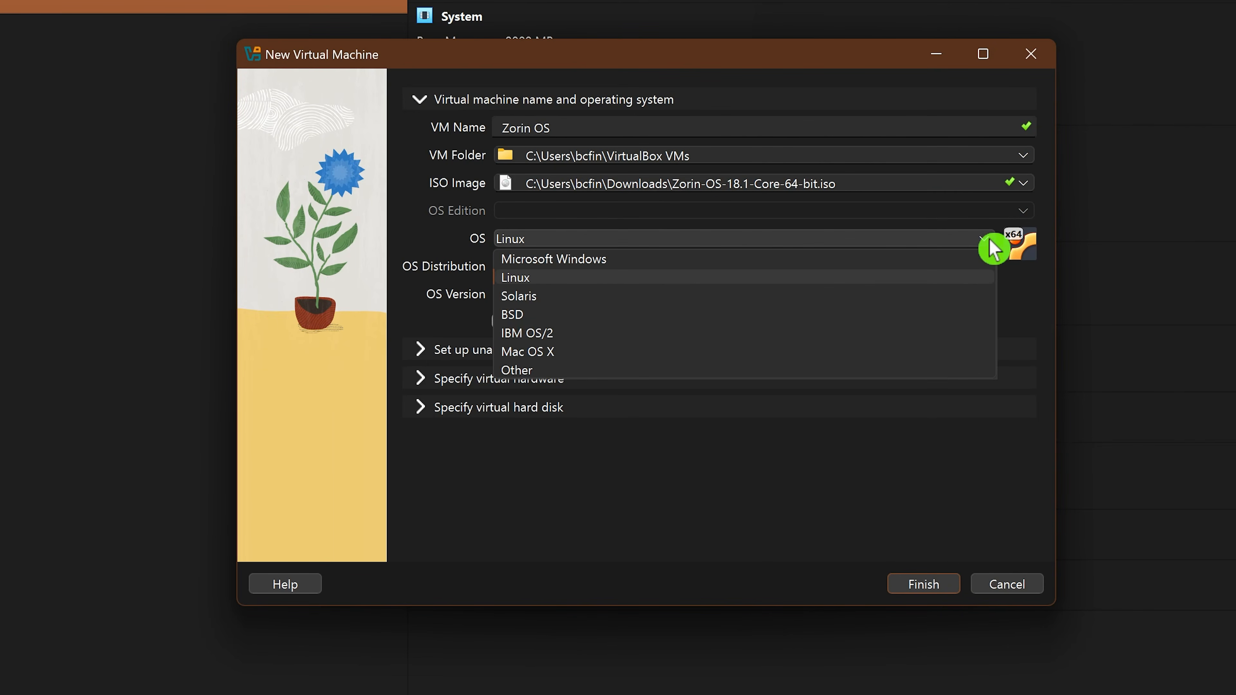
click(990, 241)
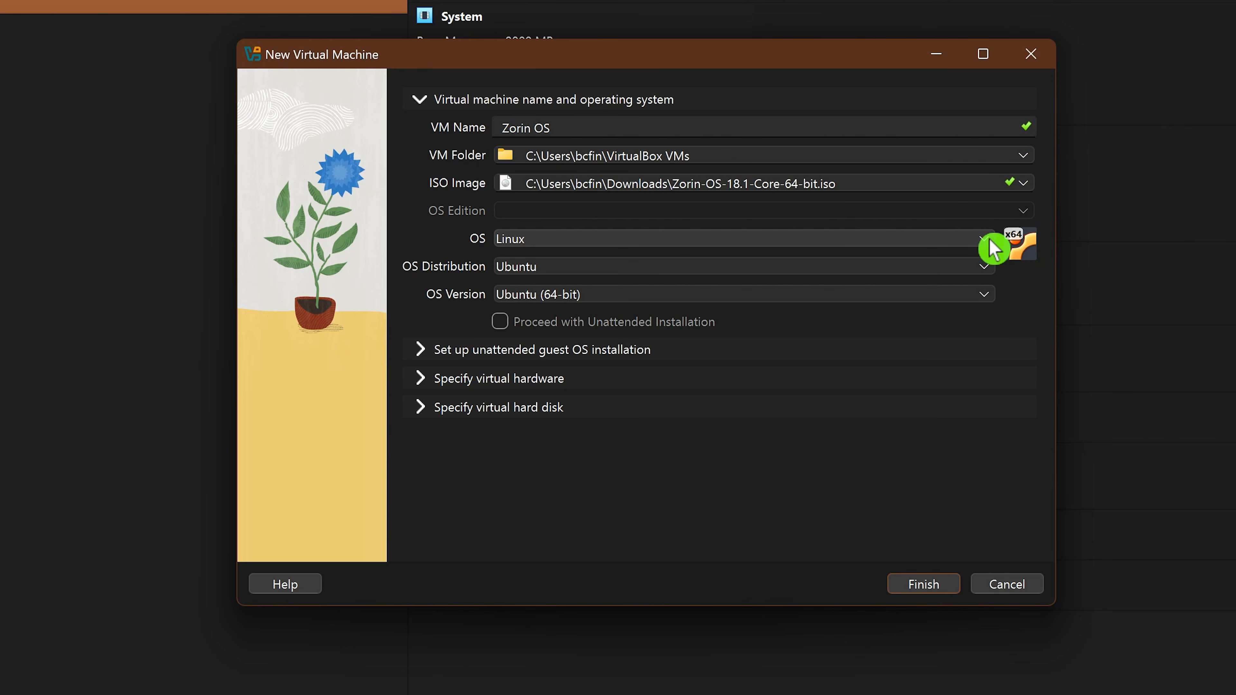
click(995, 272)
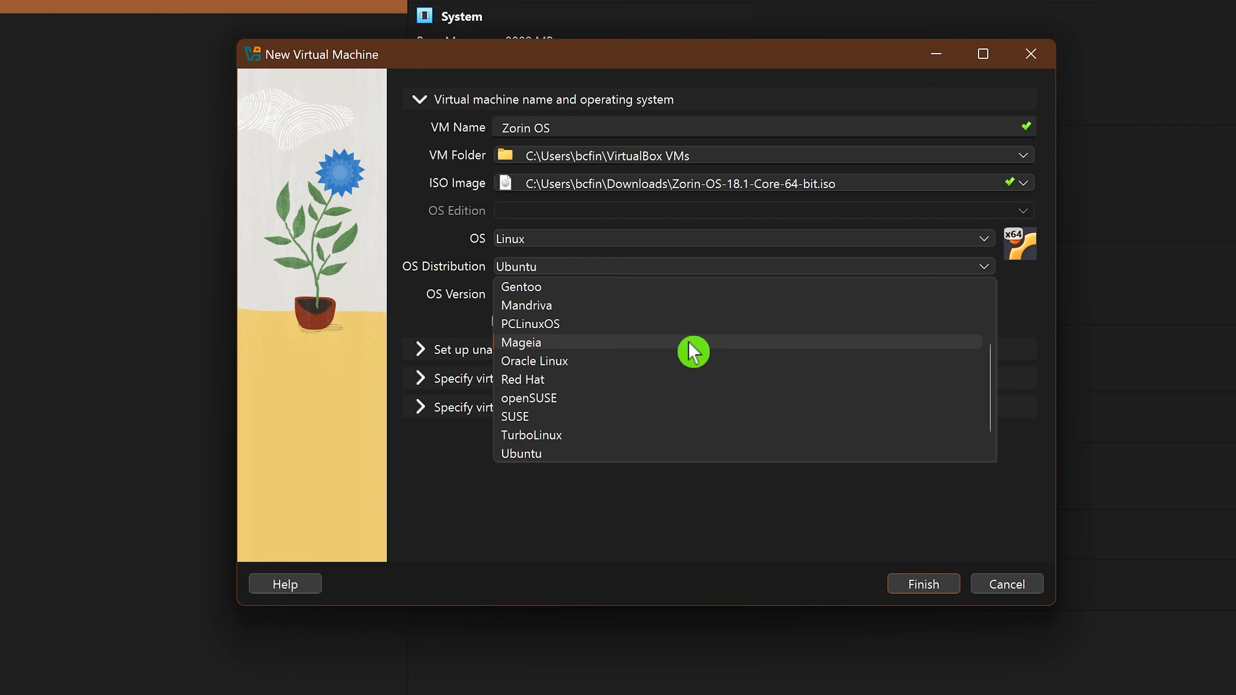
click(558, 452)
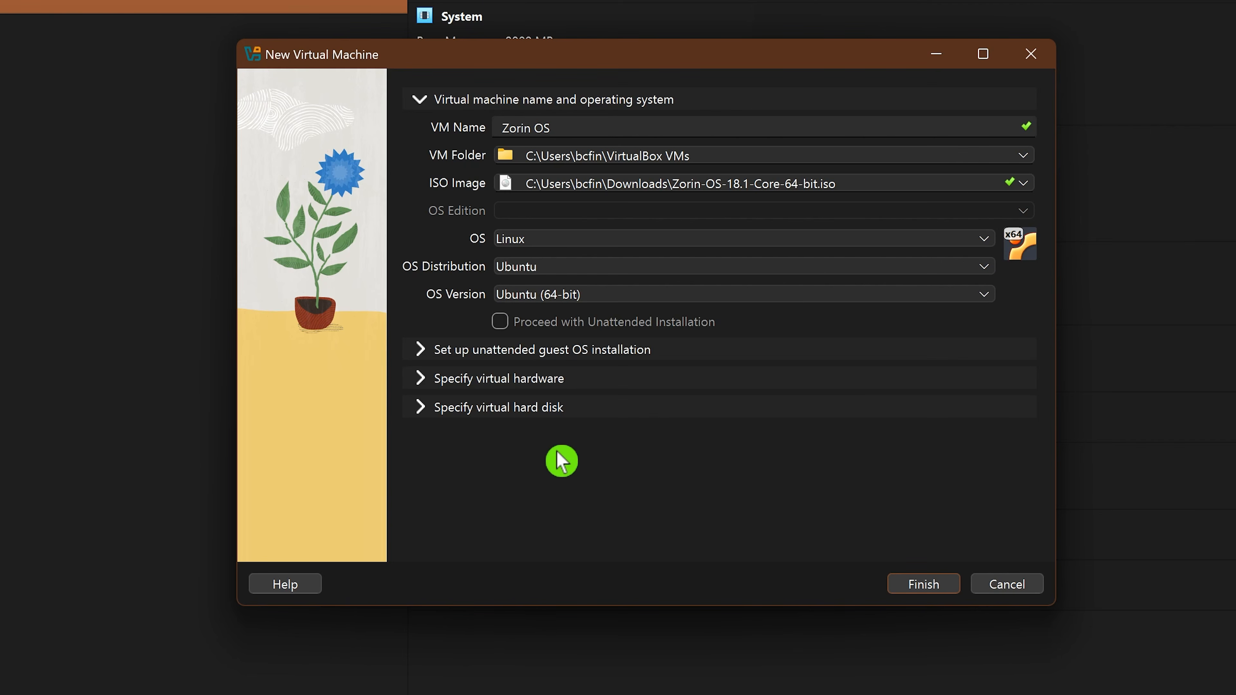
click(985, 295)
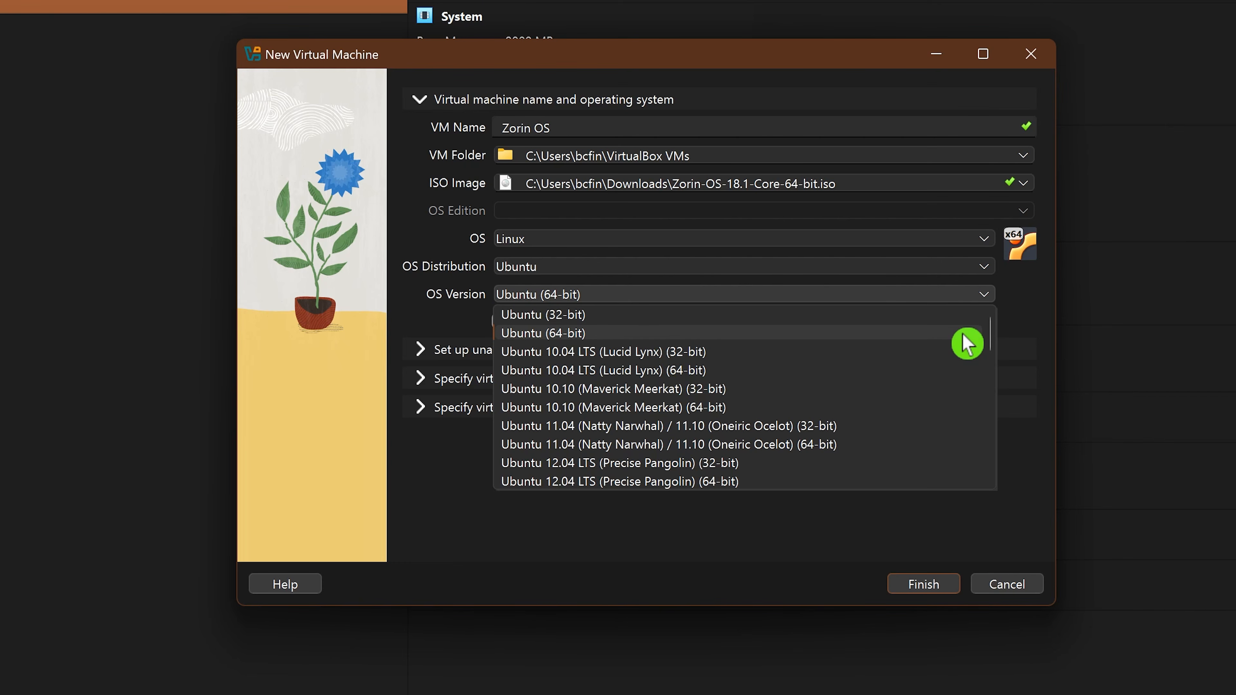
click(965, 339)
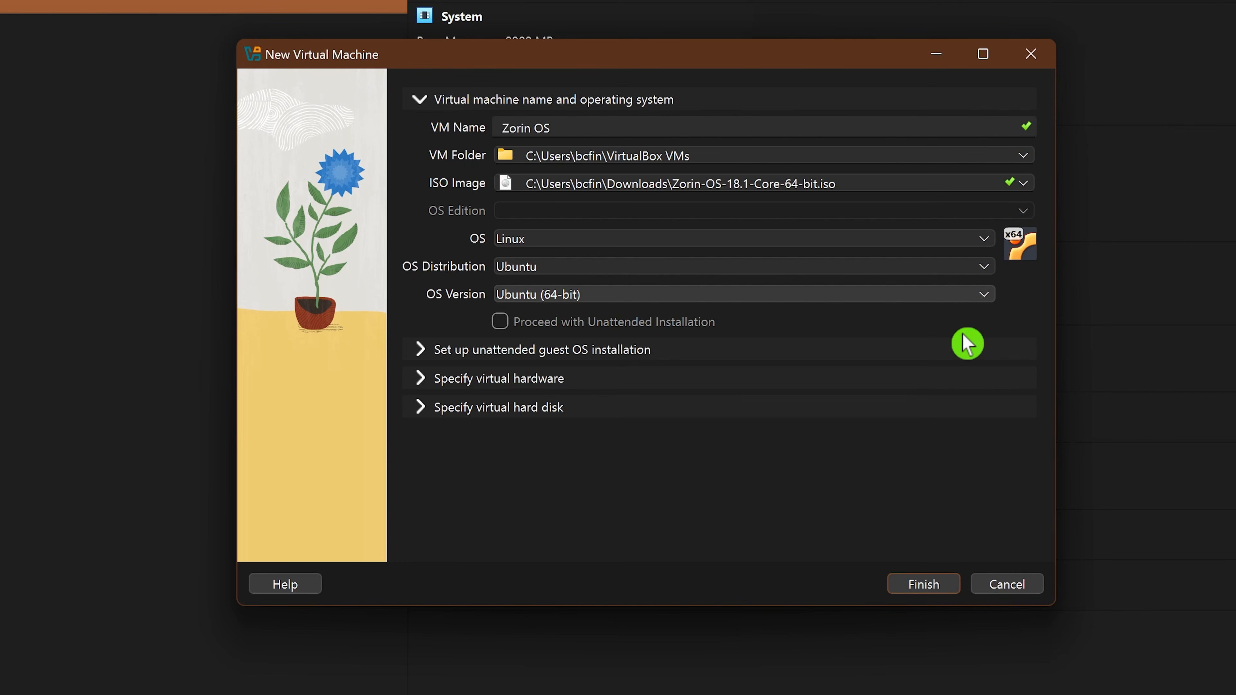
- Allocate 4096 MB of base memory and 3 CPUs to the new machine
click(428, 378)
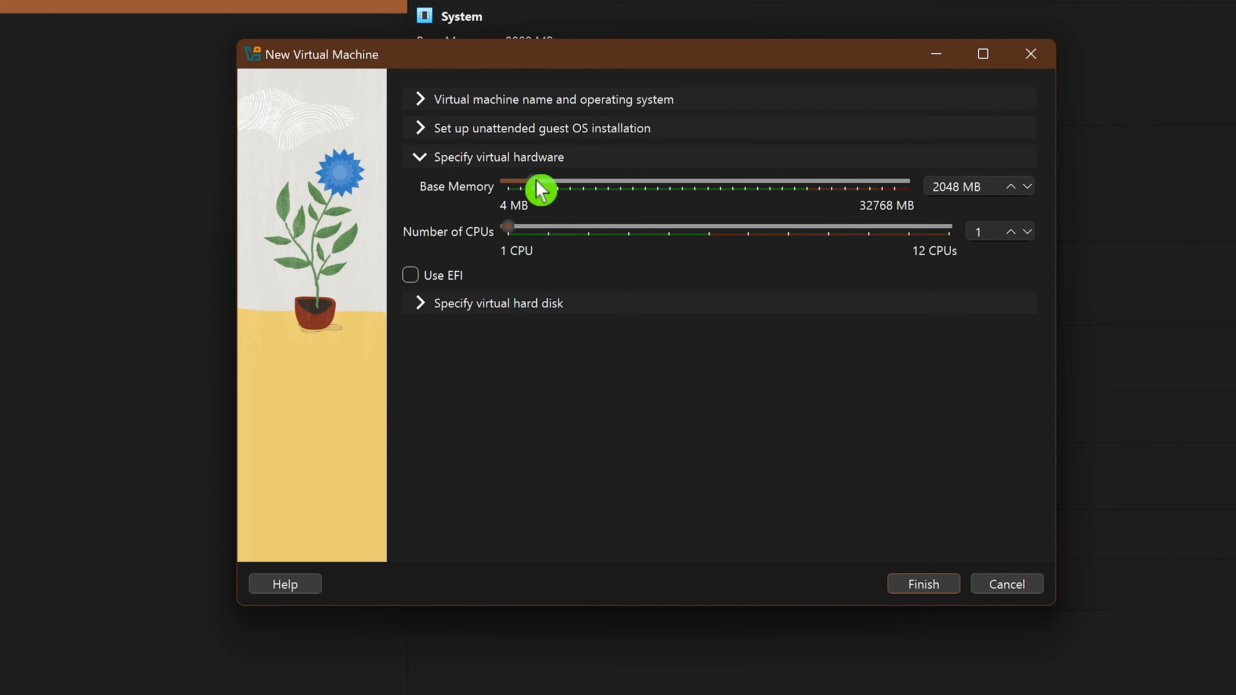
drag(542, 182, 558, 181)
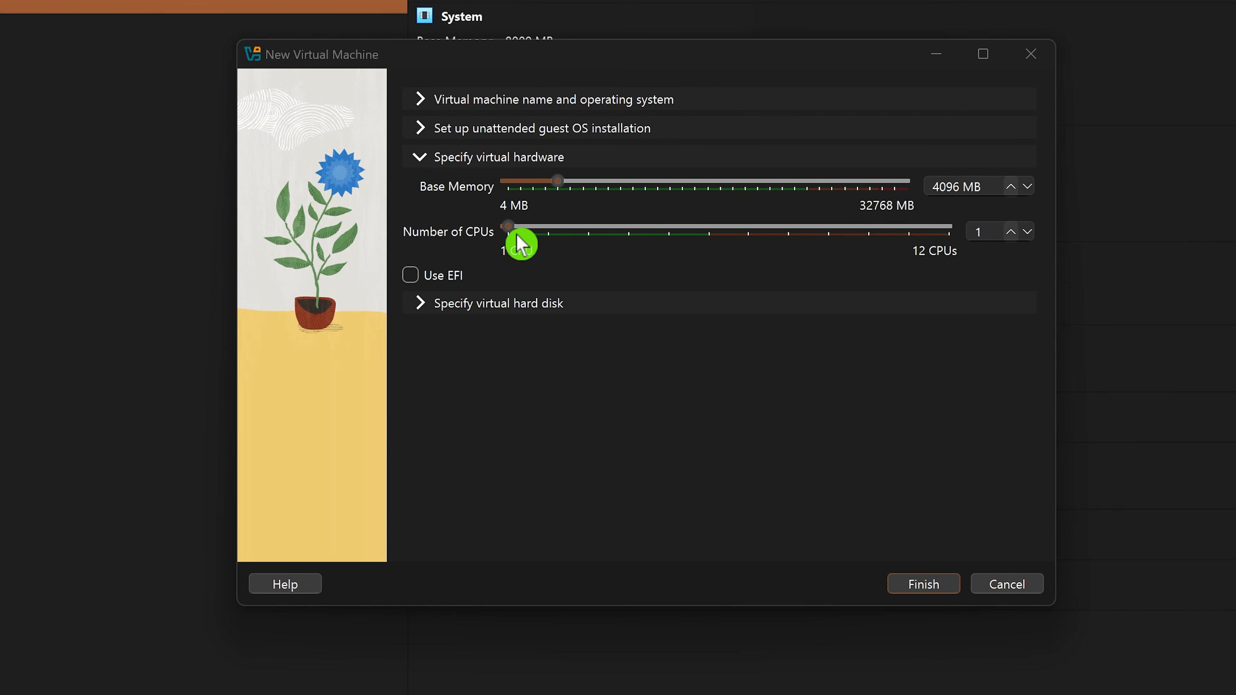
click(515, 237)
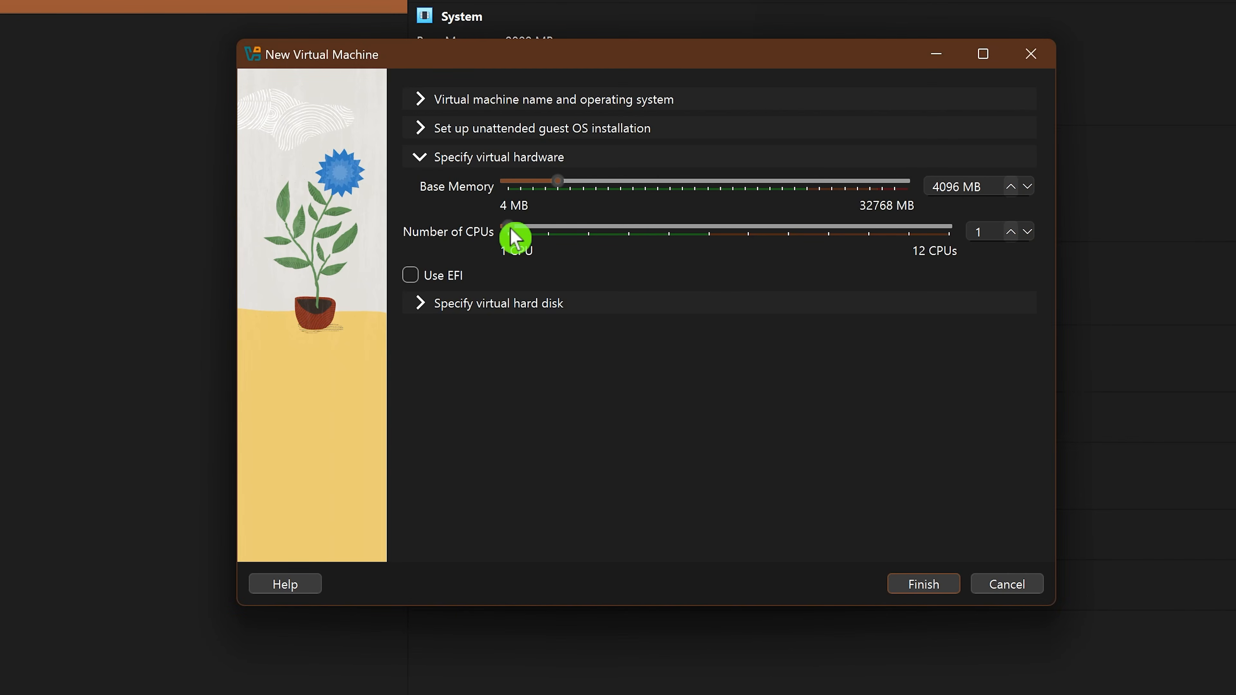
drag(514, 238, 594, 243)
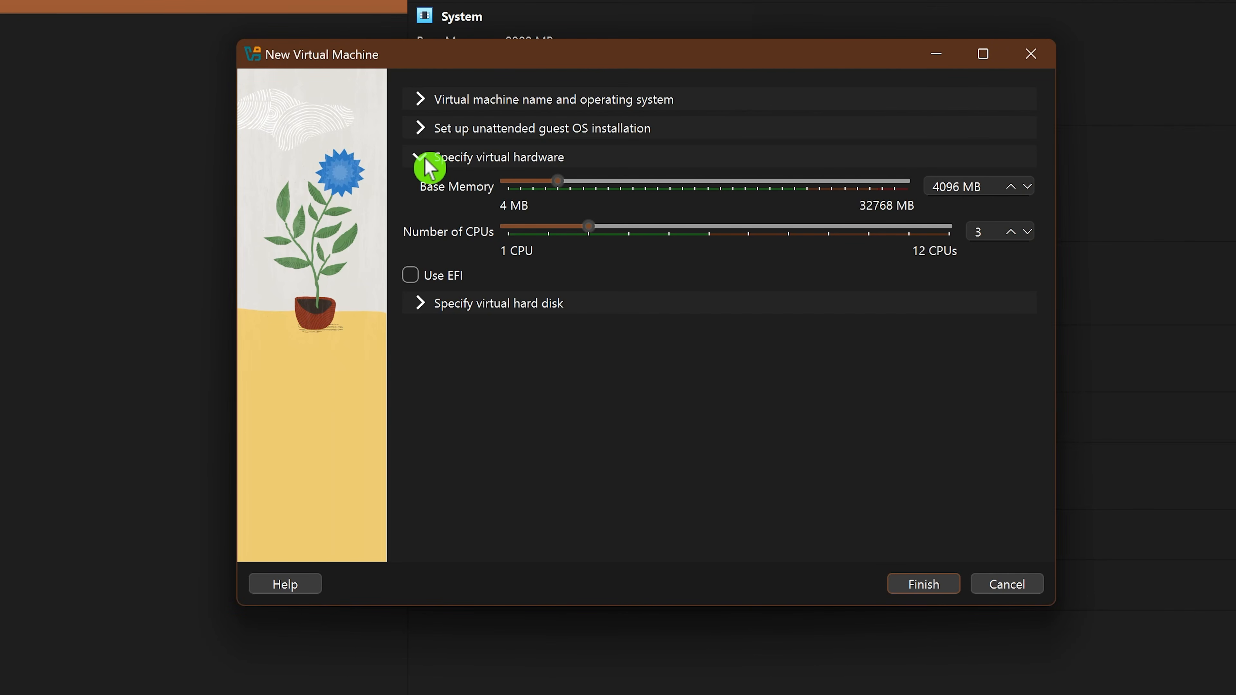
- Keep a new 25 GB VDI virtual hard disk for the machine and finish creating it
click(429, 315)
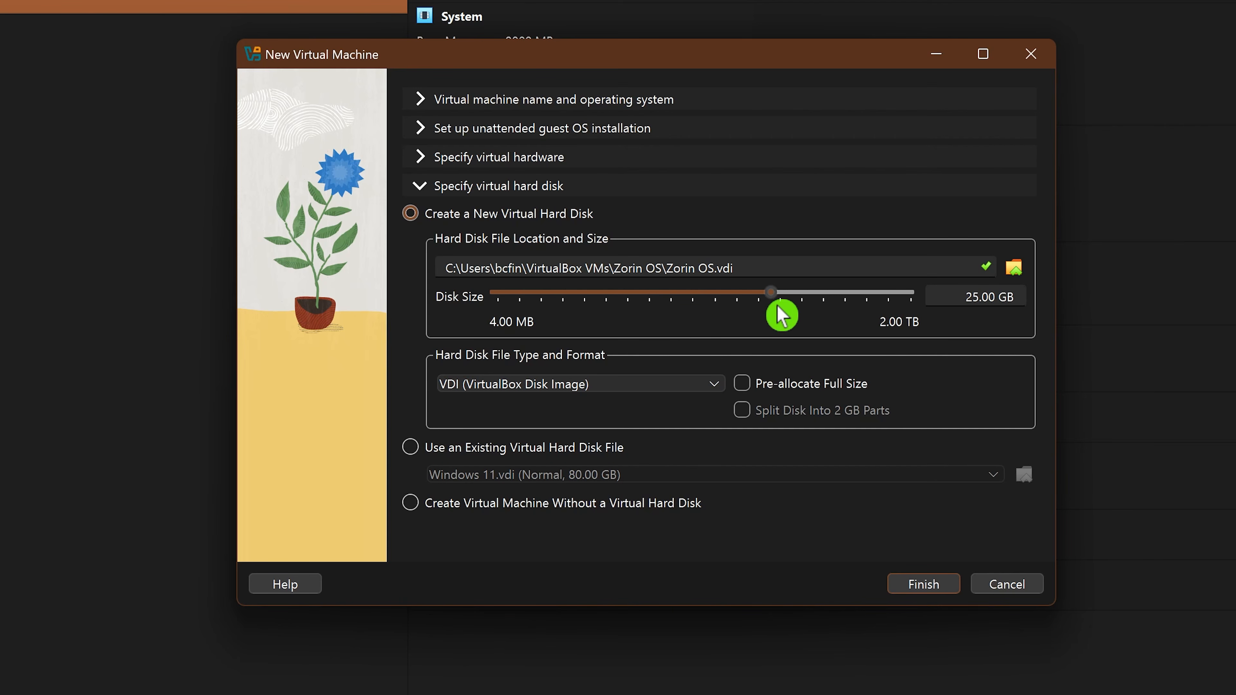
mouse_move(782, 315)
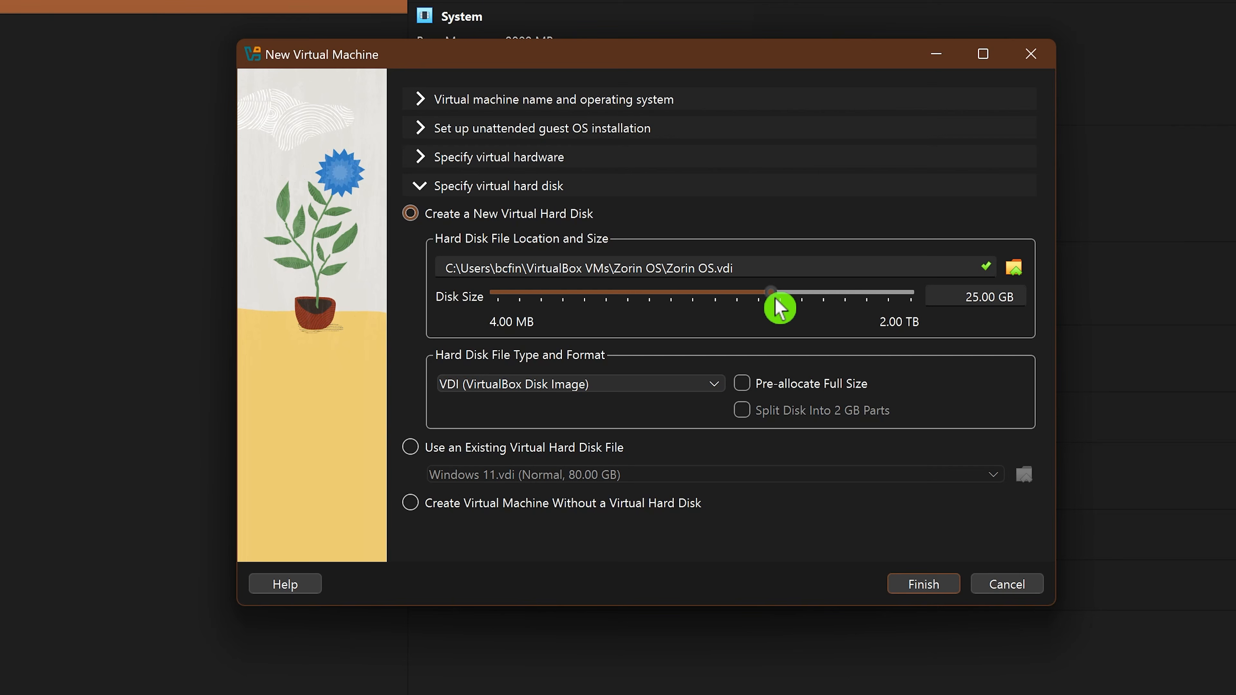
click(930, 587)
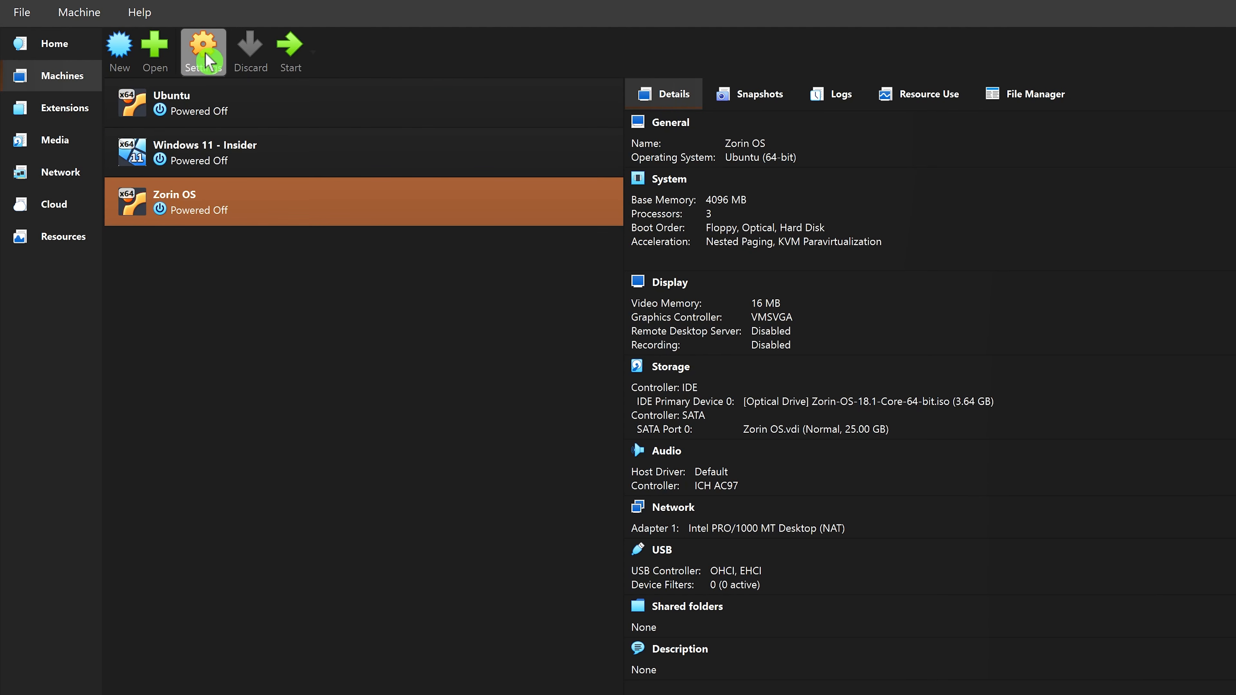
- Open the Zorin OS machine's settings and review its motherboard and processor options
click(204, 61)
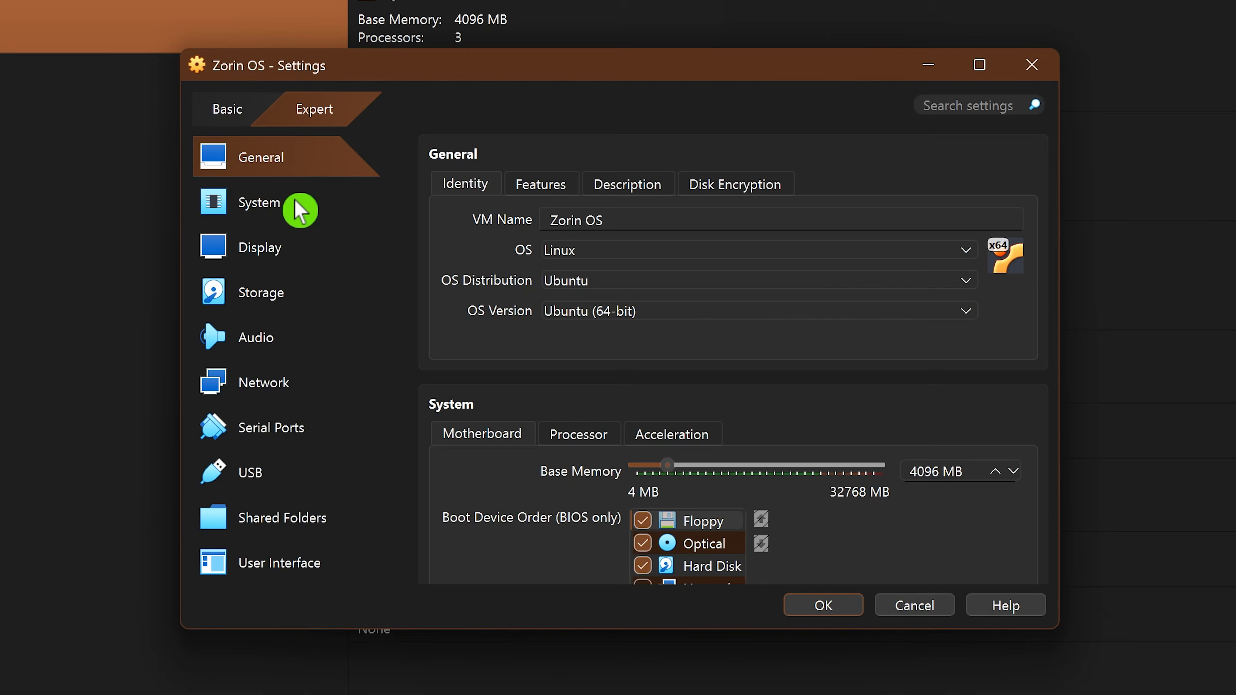
click(300, 211)
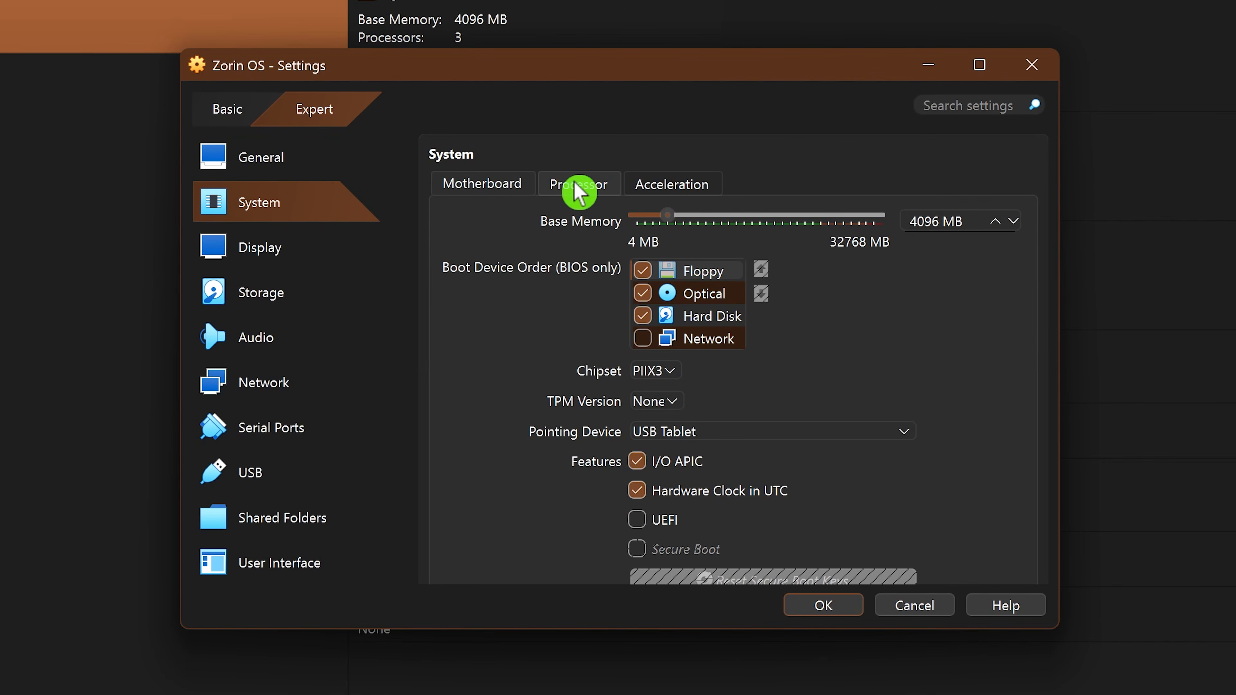
click(588, 195)
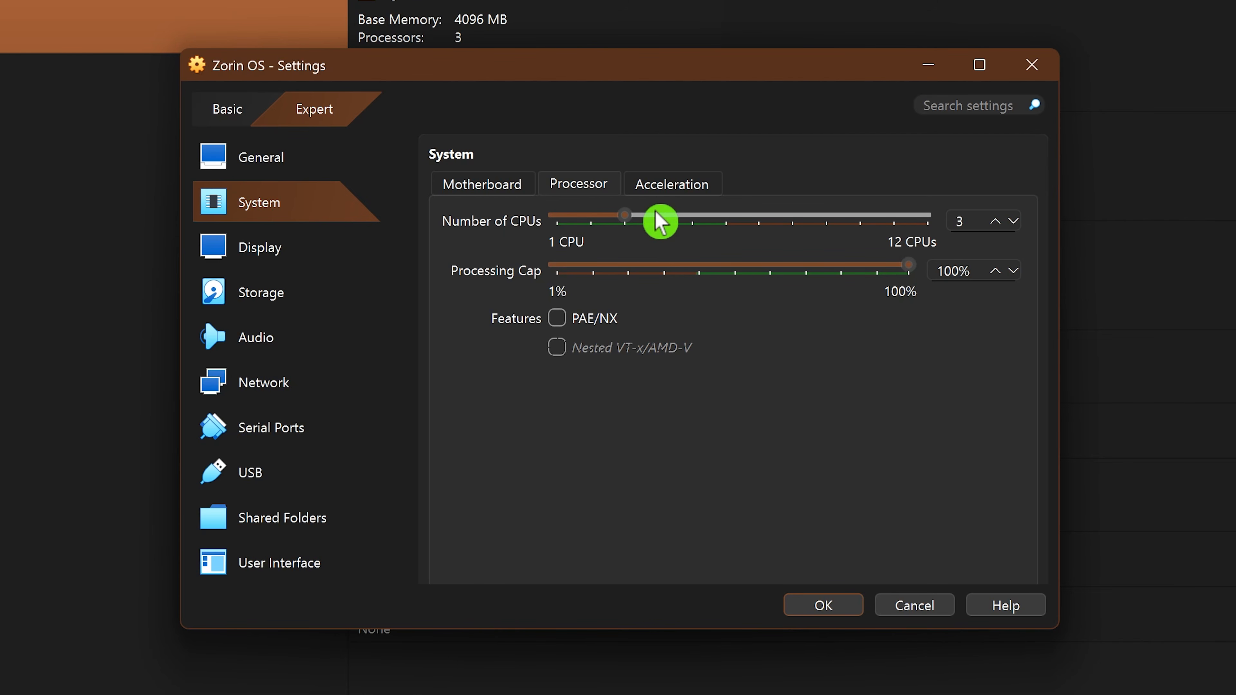
- Set the machine's video memory to 128 MB and enable 3D acceleration
click(322, 251)
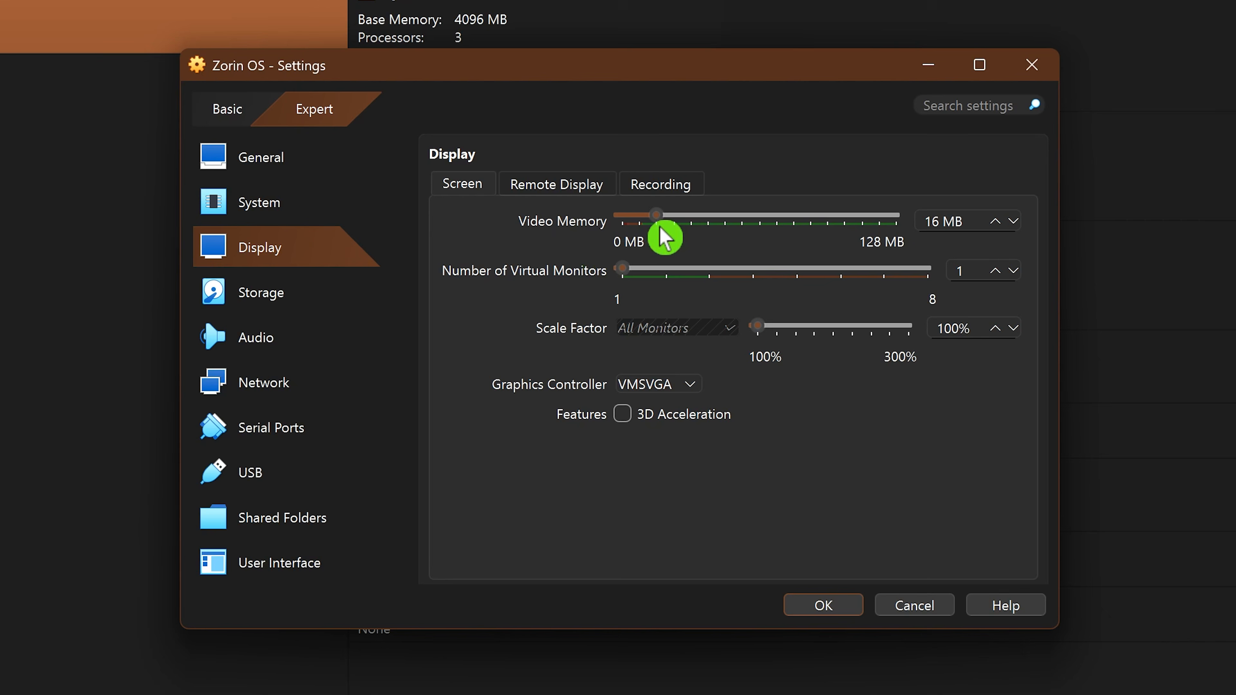
drag(676, 220, 930, 220)
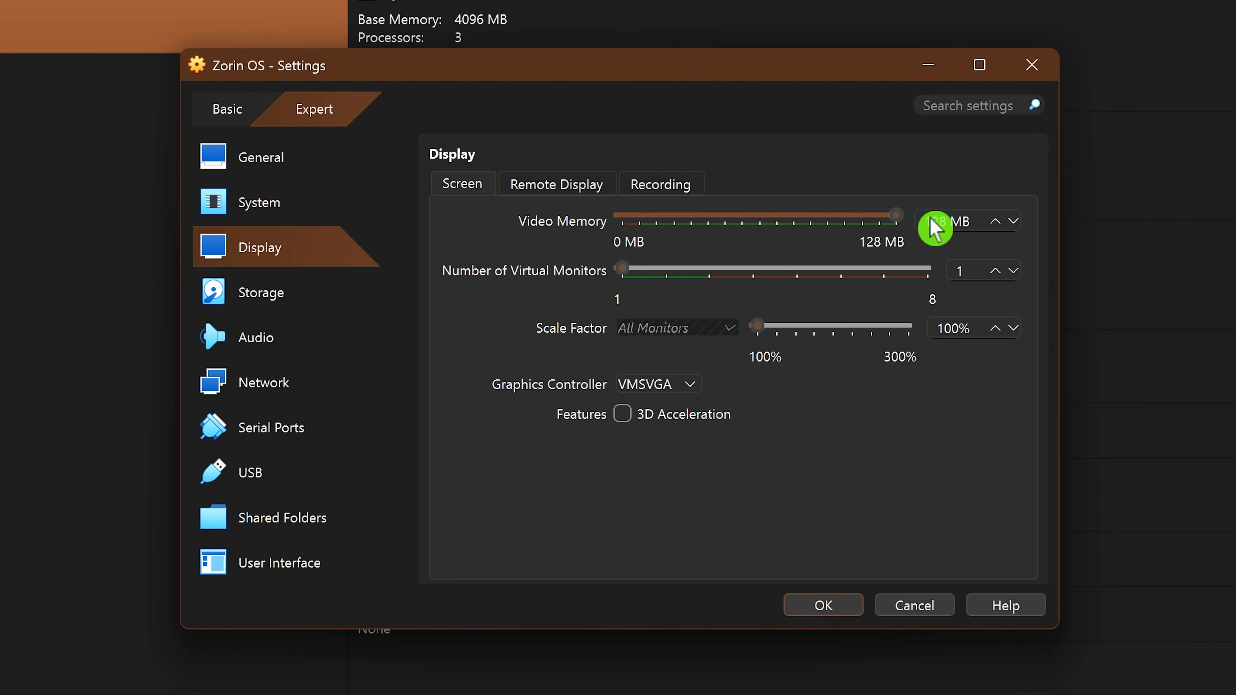
click(631, 418)
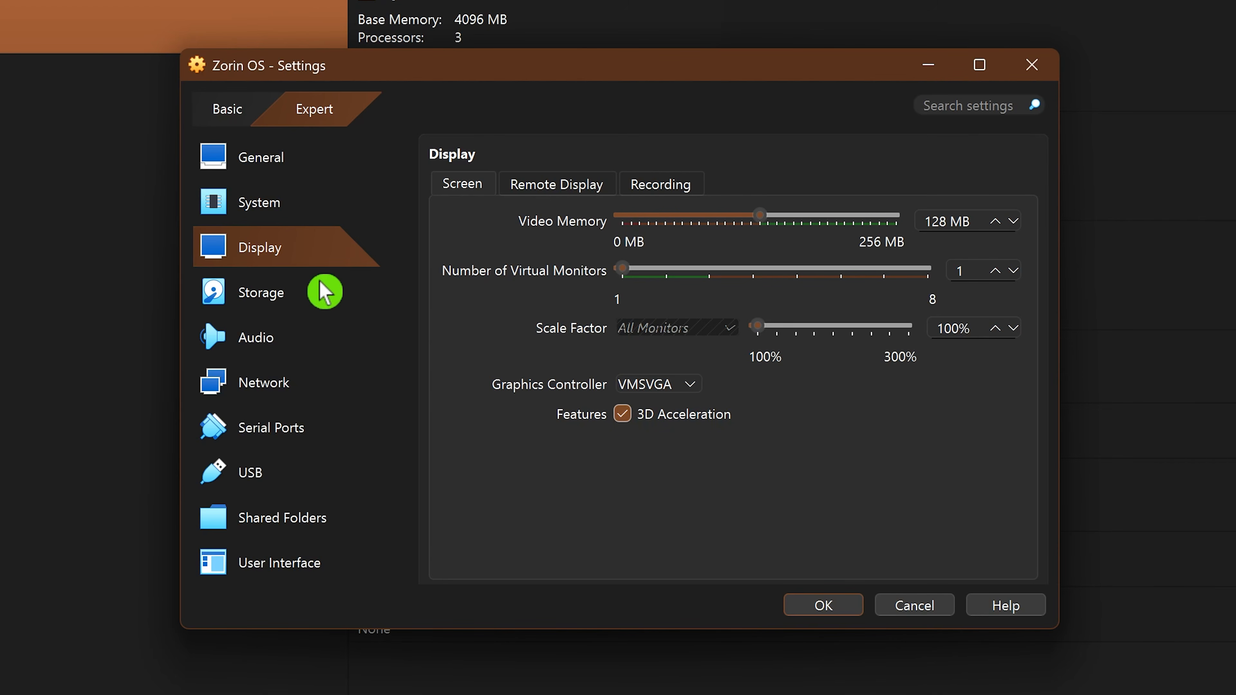
- Review the machine's storage, audio and shared folder settings
click(310, 306)
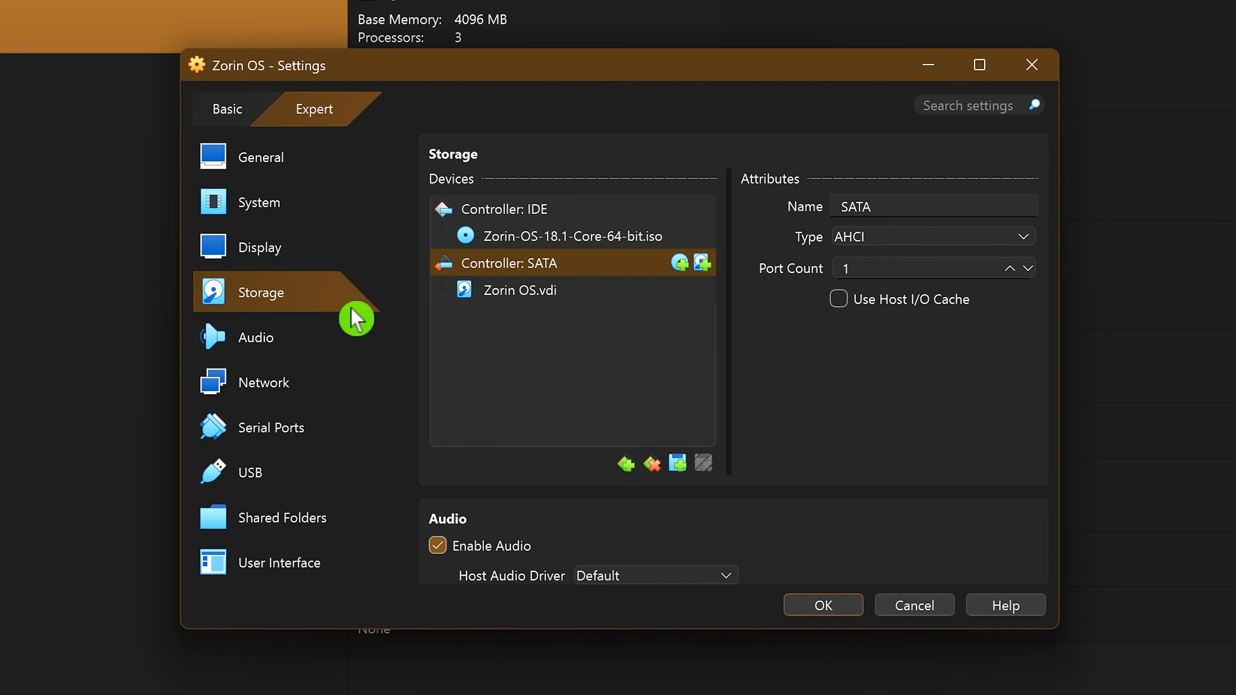
click(292, 352)
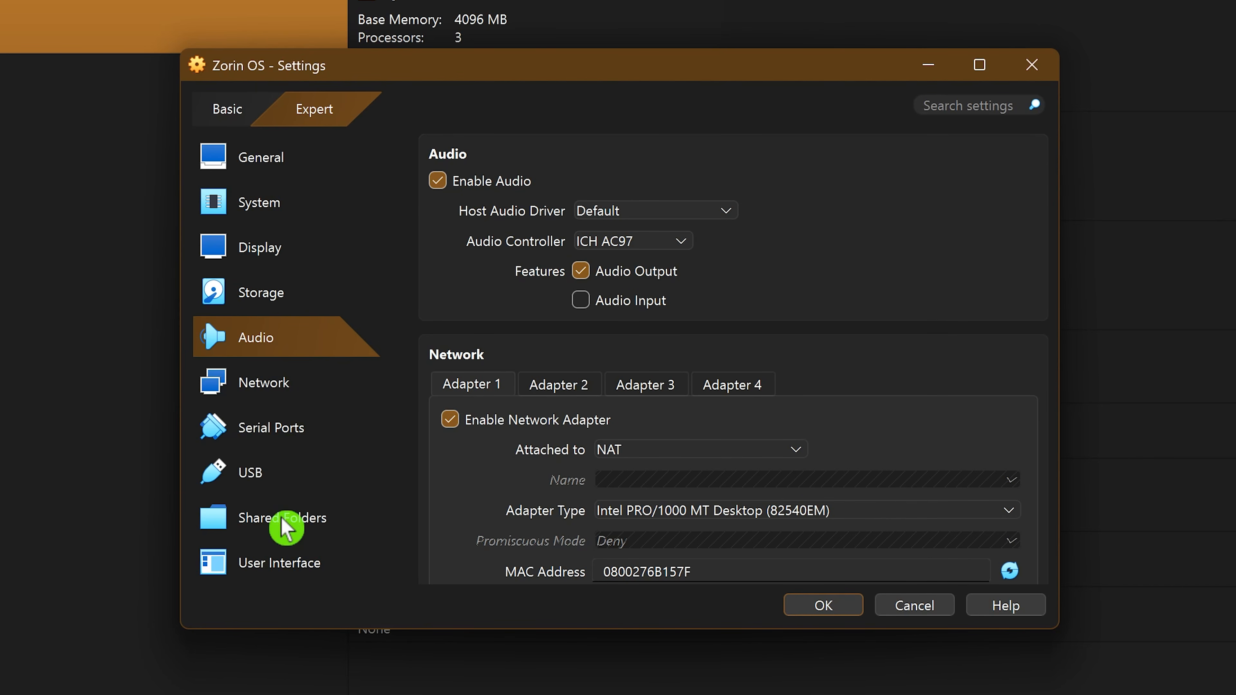
click(286, 525)
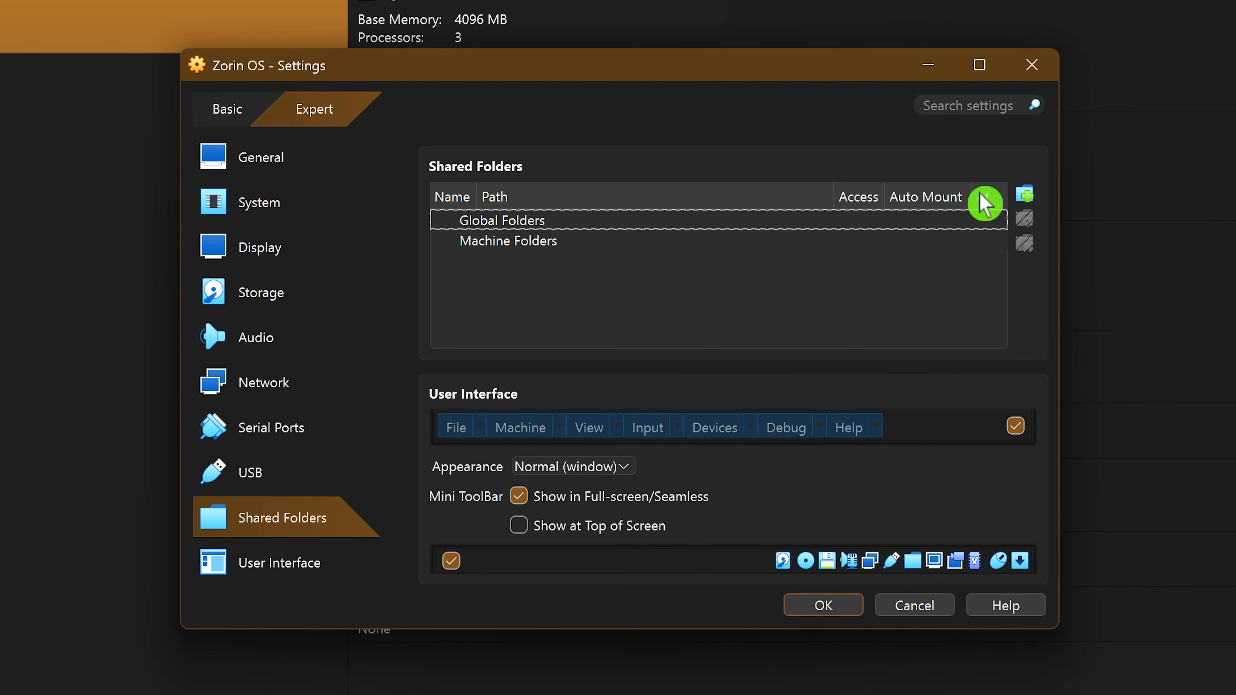
click(1027, 200)
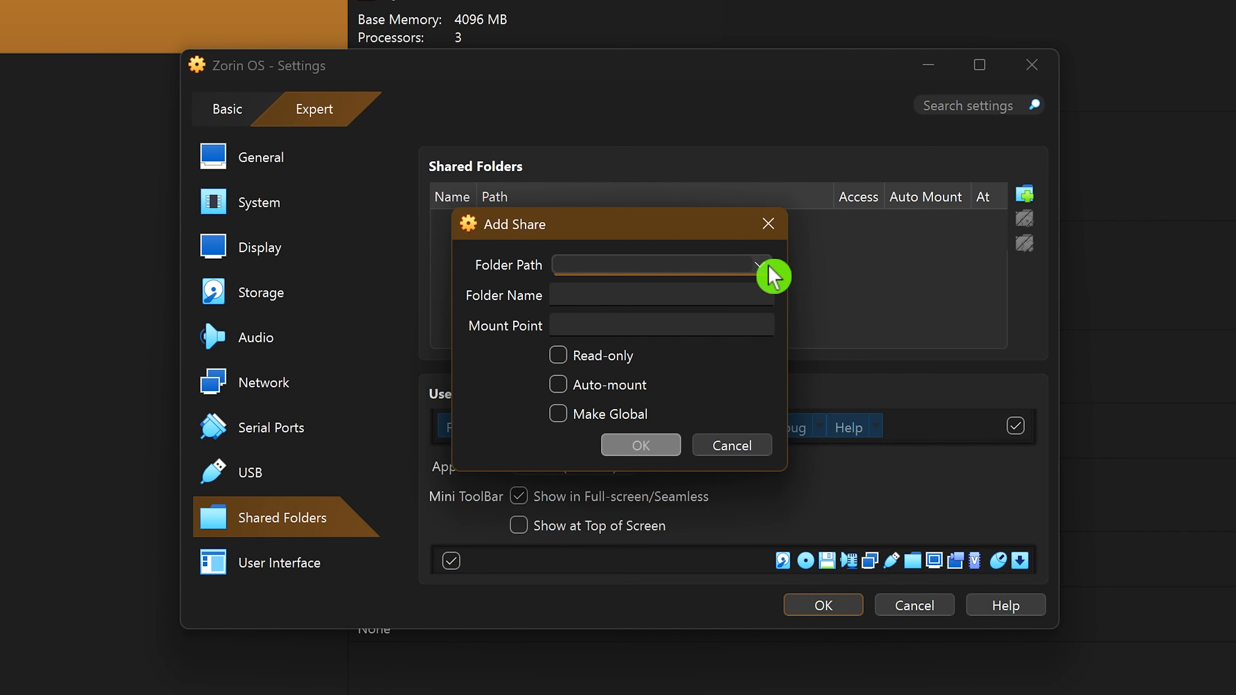
click(769, 267)
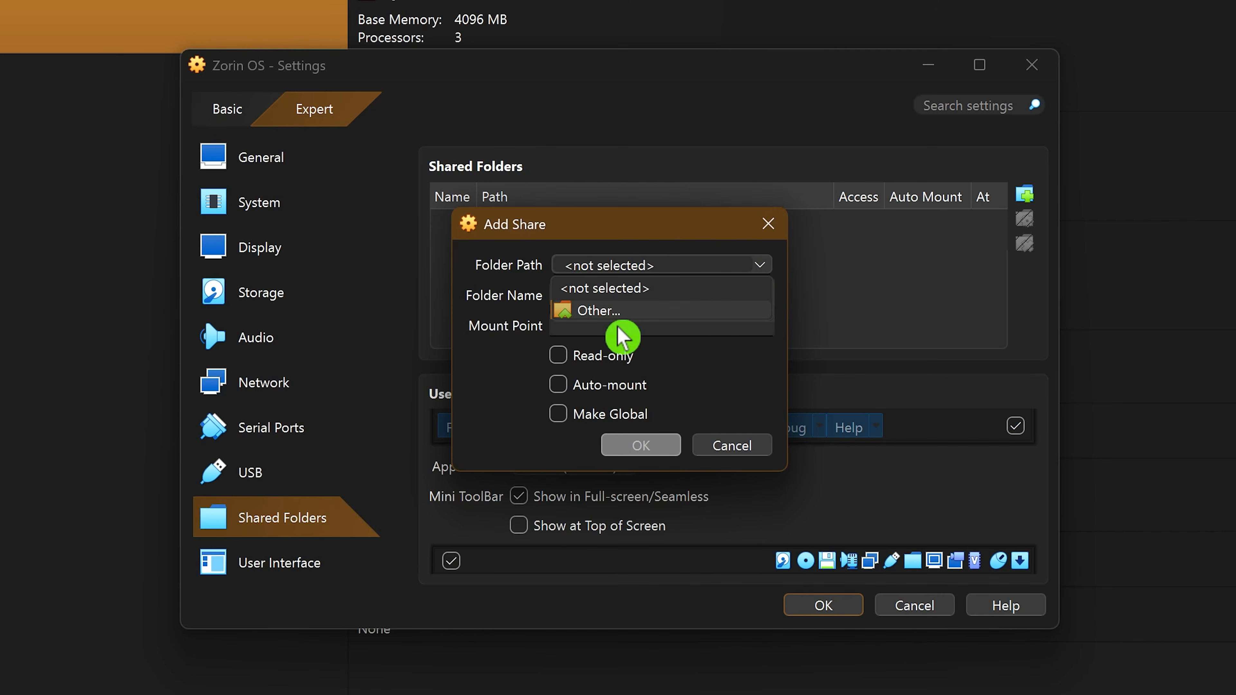
click(598, 310)
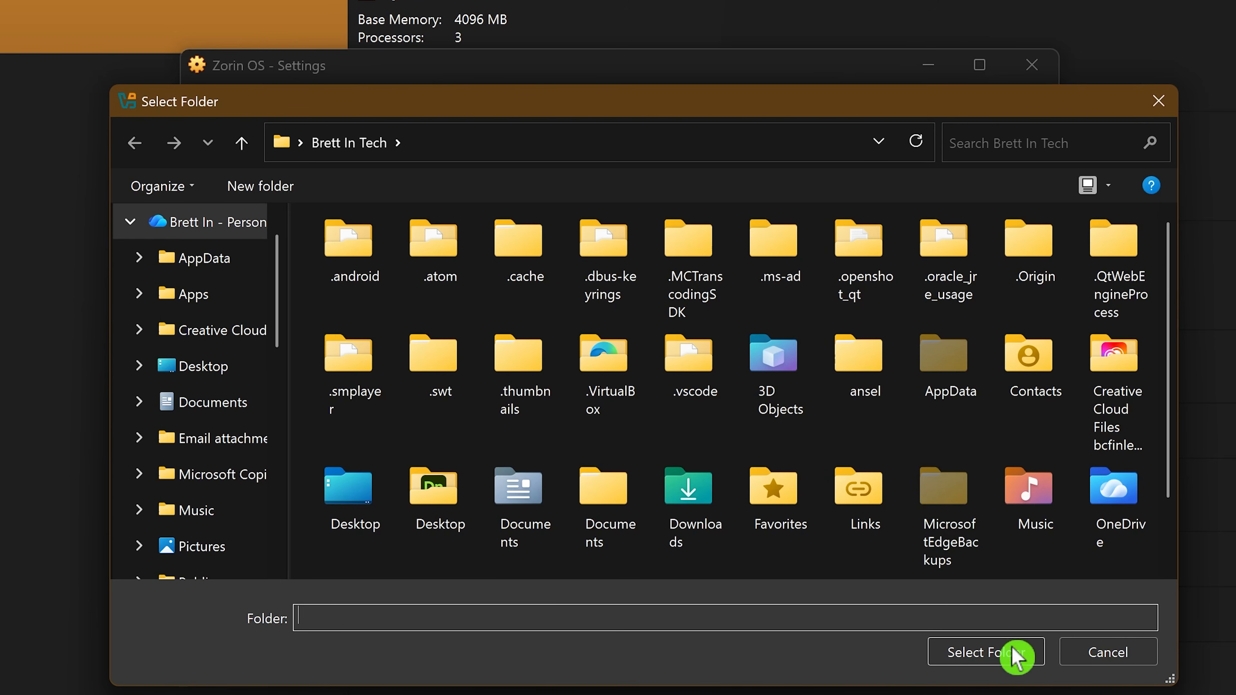
click(1117, 653)
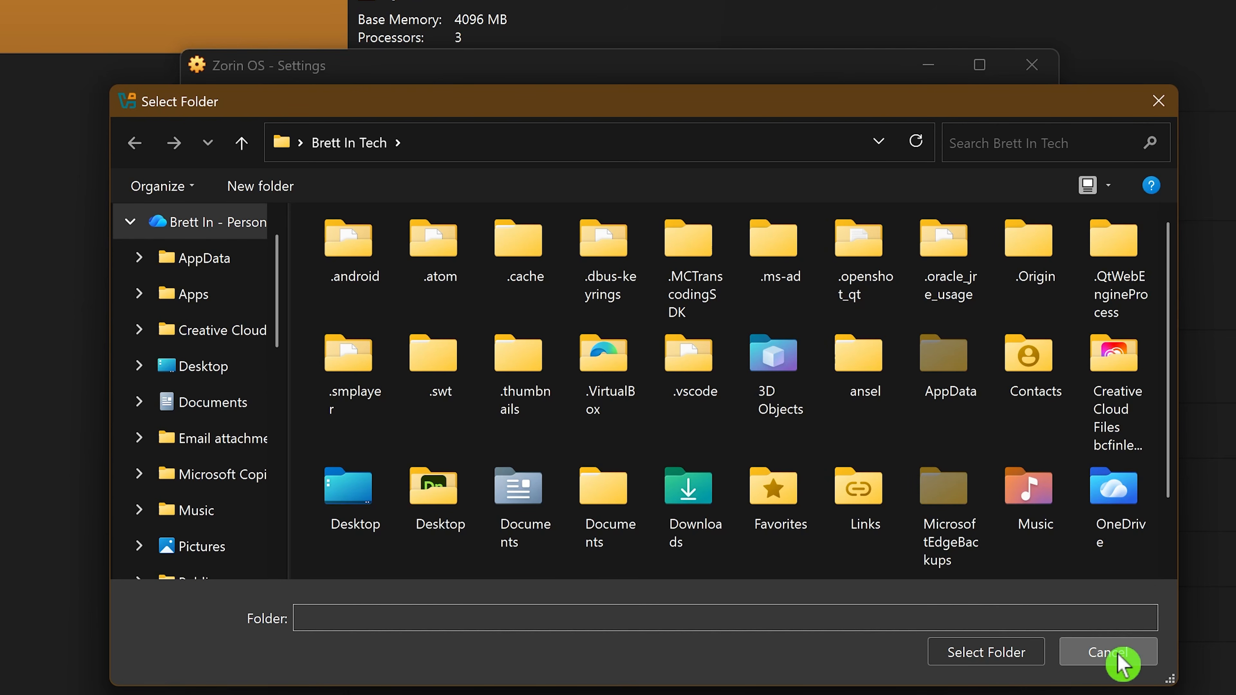
key(Escape)
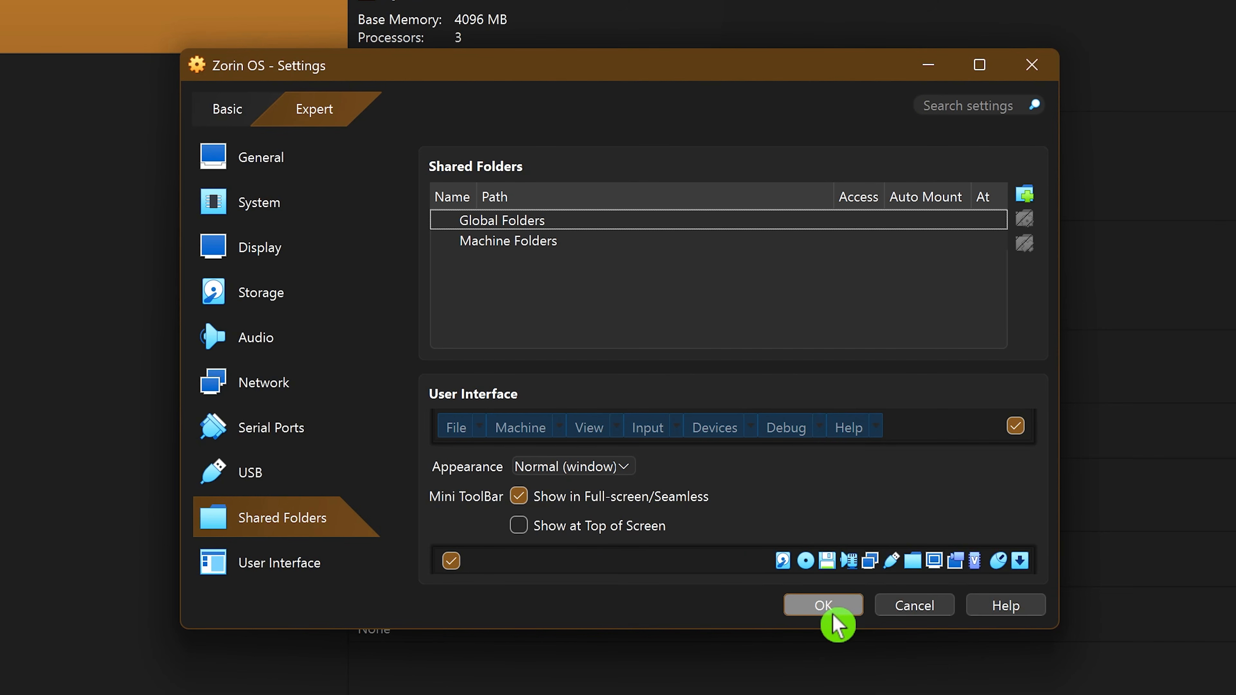
- Save the machine's settings and start the Zorin OS virtual machine
click(832, 611)
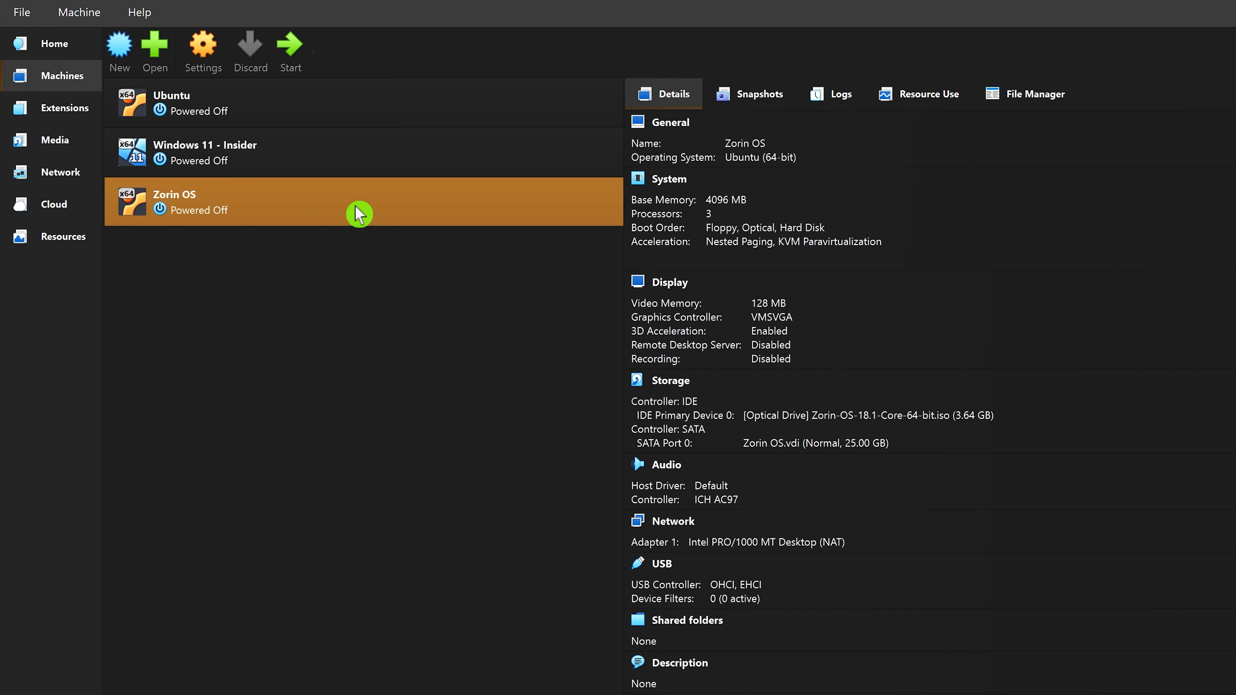
click(295, 57)
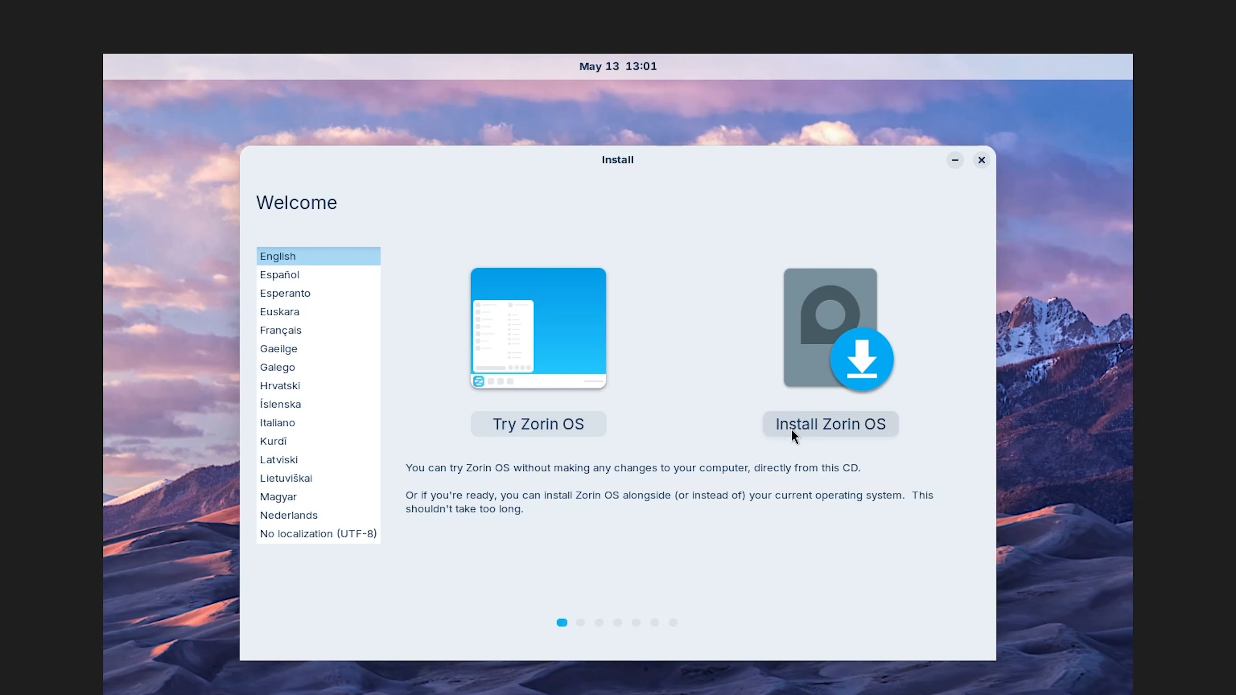
- Start the Zorin OS installation with the English (US) keyboard layout and third-party software, erasing the disk and confirming the partition changes
click(811, 426)
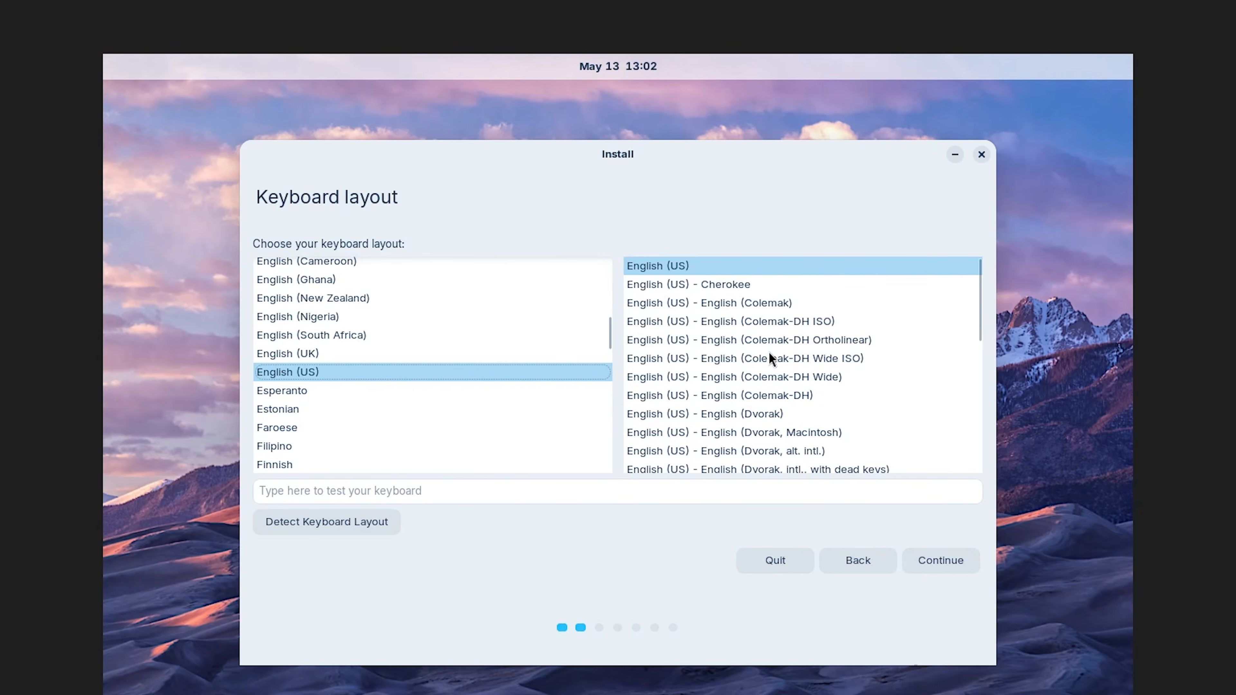
click(942, 564)
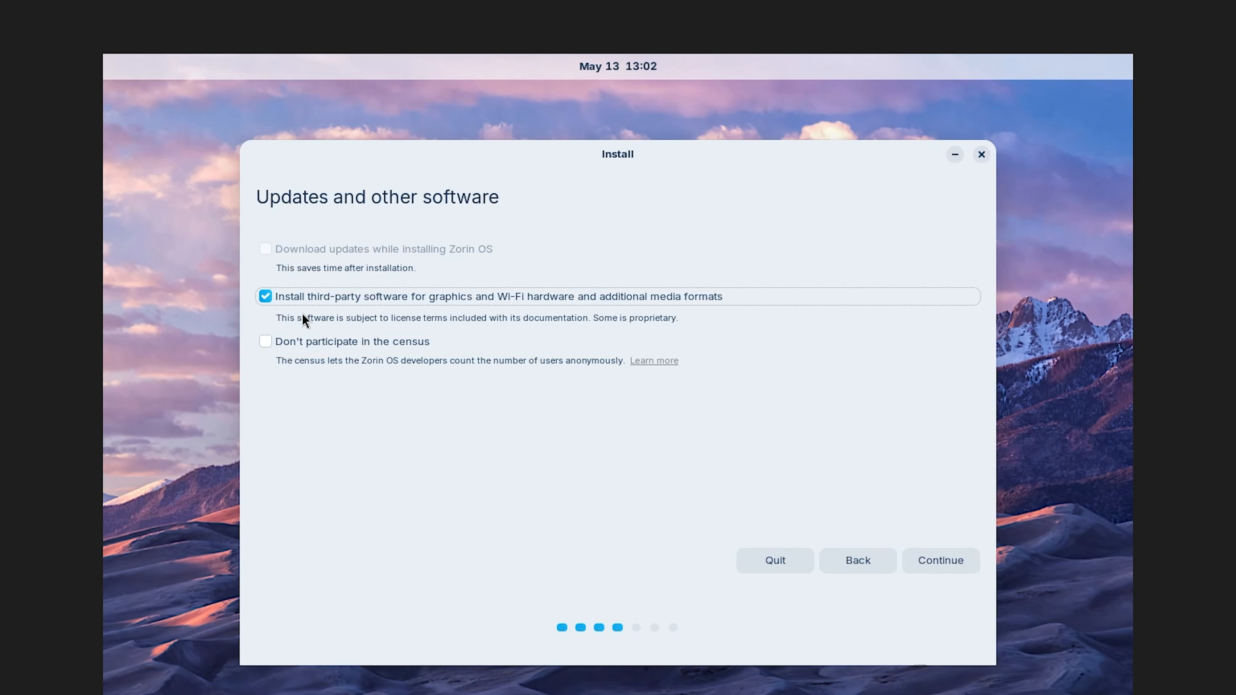
click(945, 555)
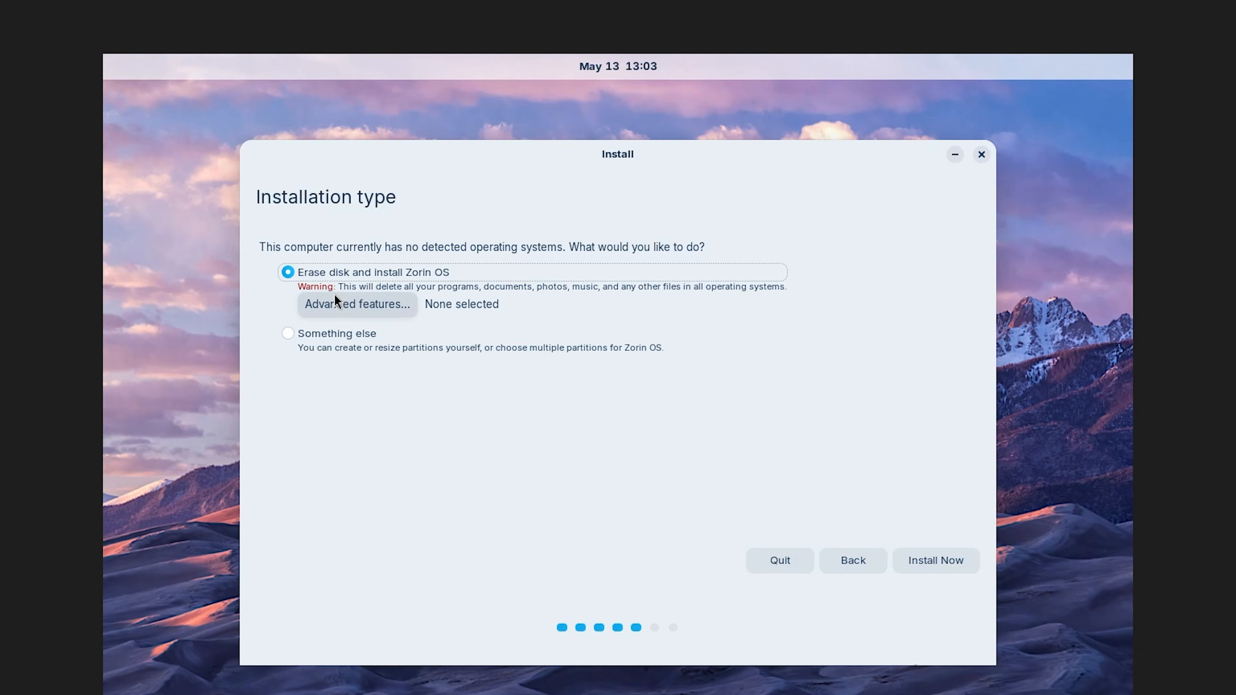
click(952, 561)
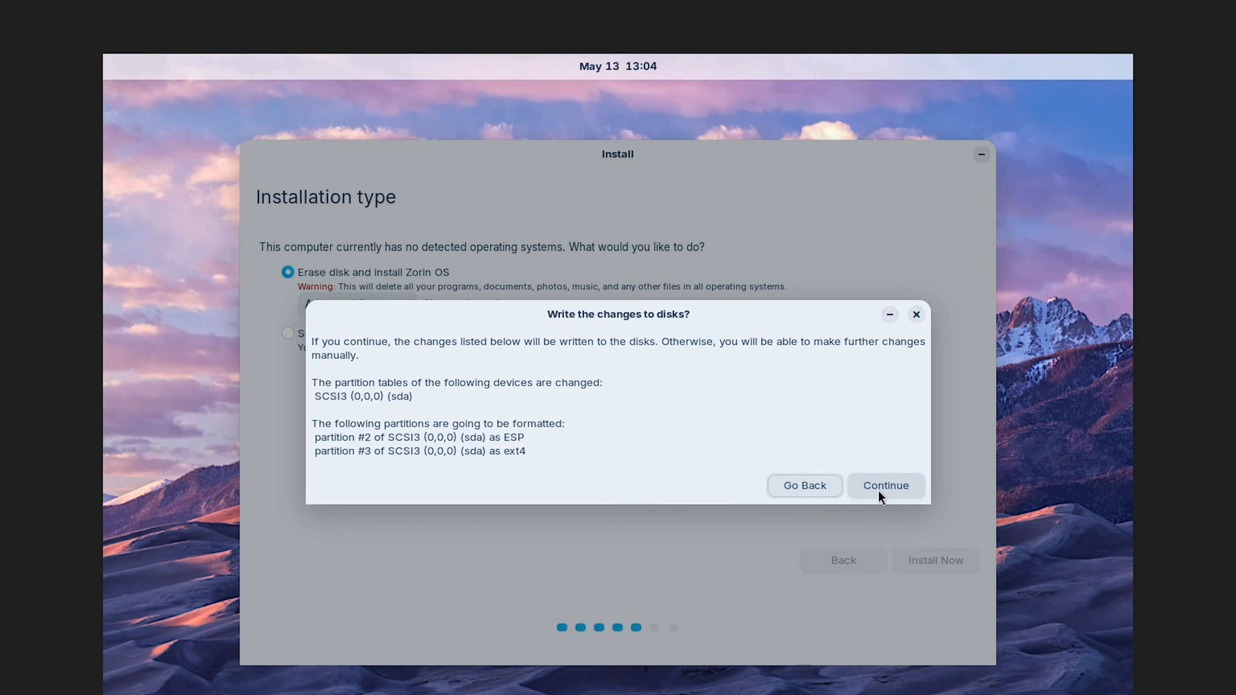
click(877, 491)
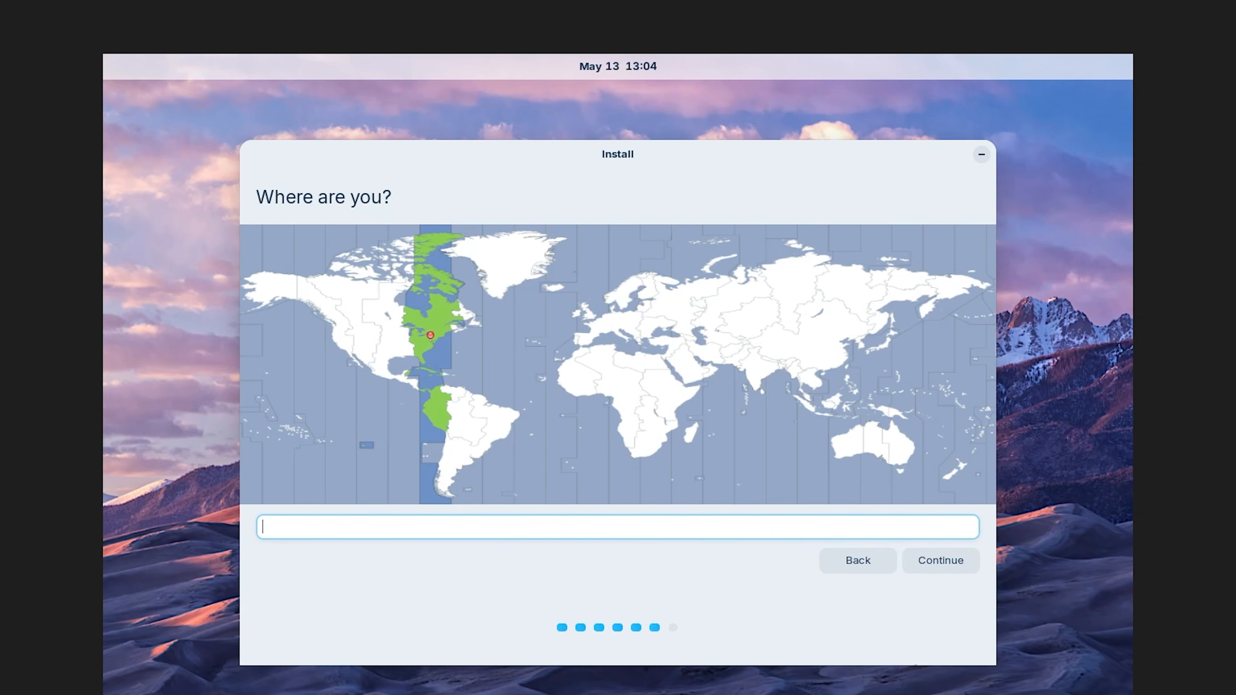
- Set the installation's location to Chicago, Illinois, United States
text(chicago)
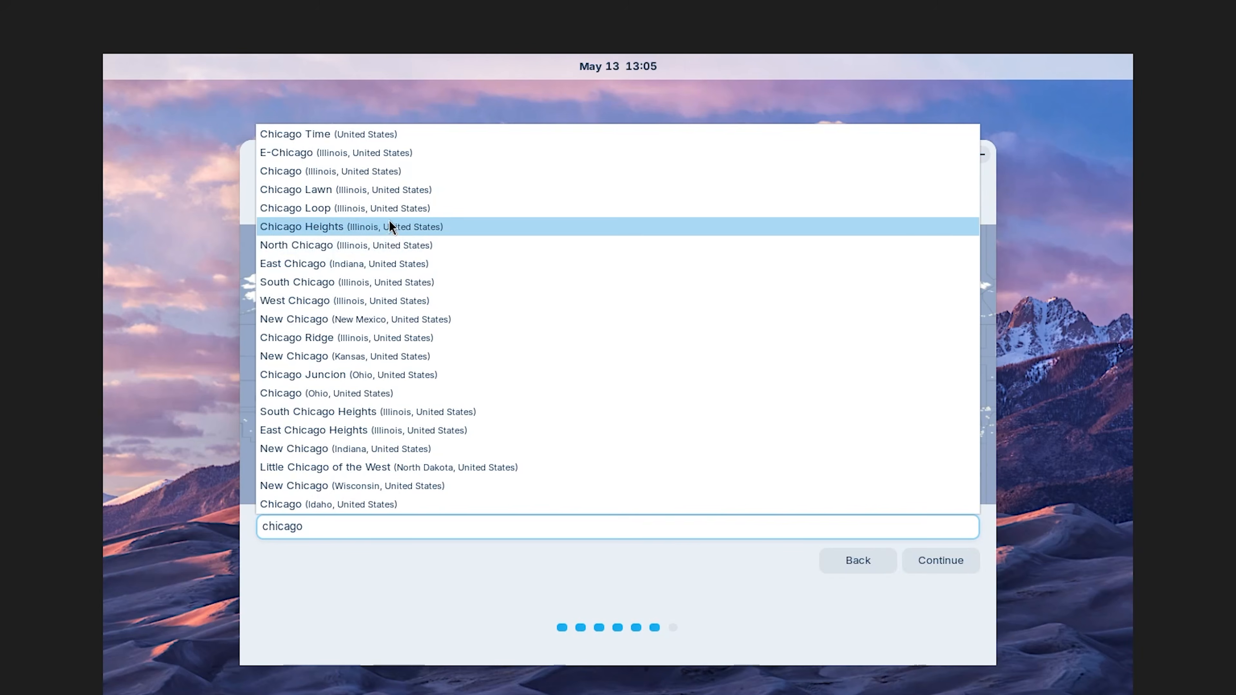
click(372, 173)
click(945, 564)
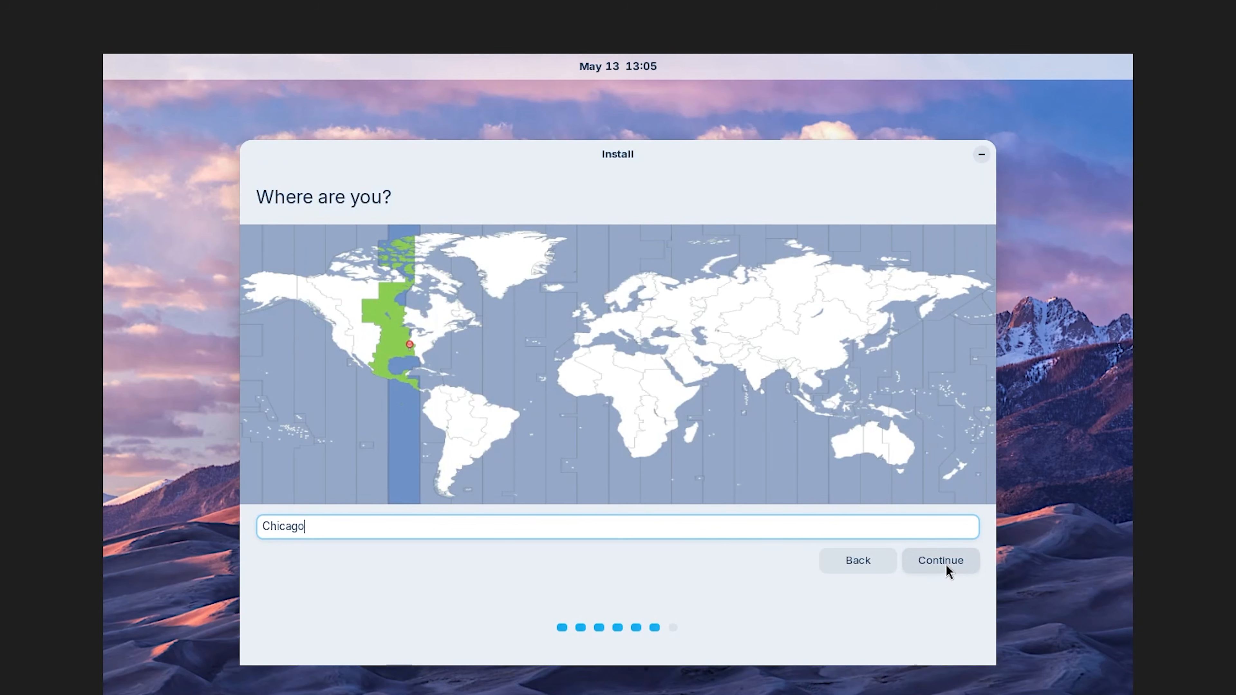
click(945, 564)
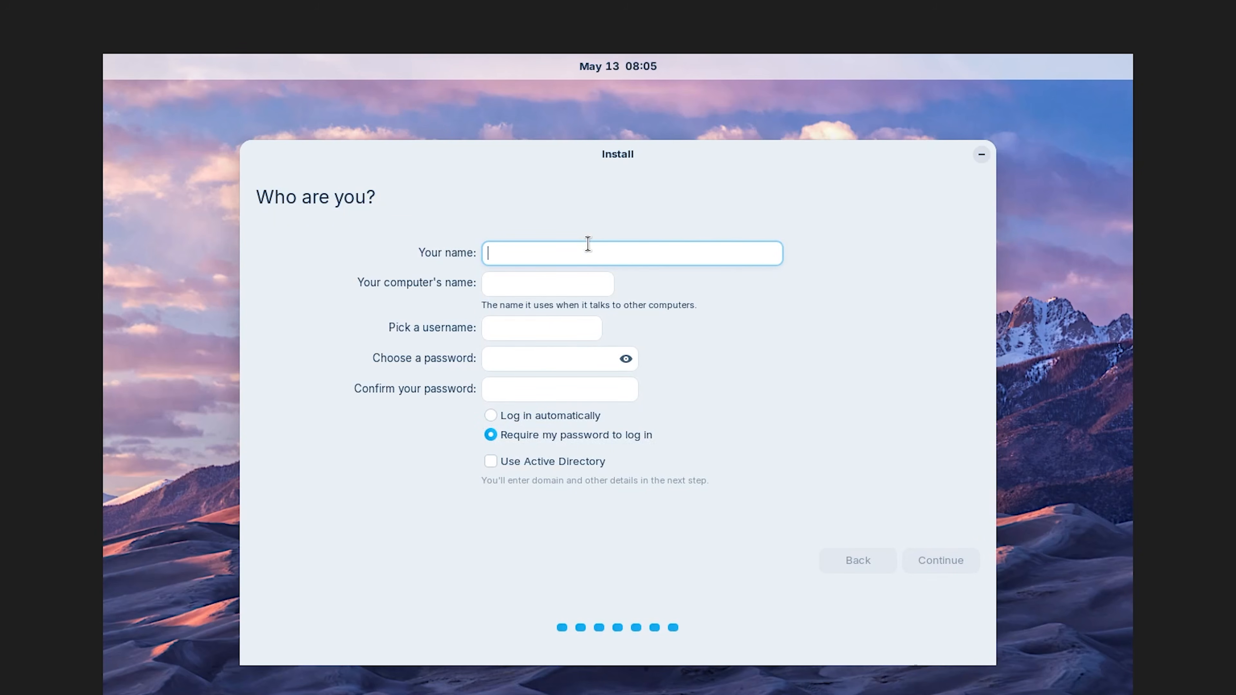
- Create the account with the user's name, a confirmed password and automatic login, and restart when the installation completes
text(Brett)
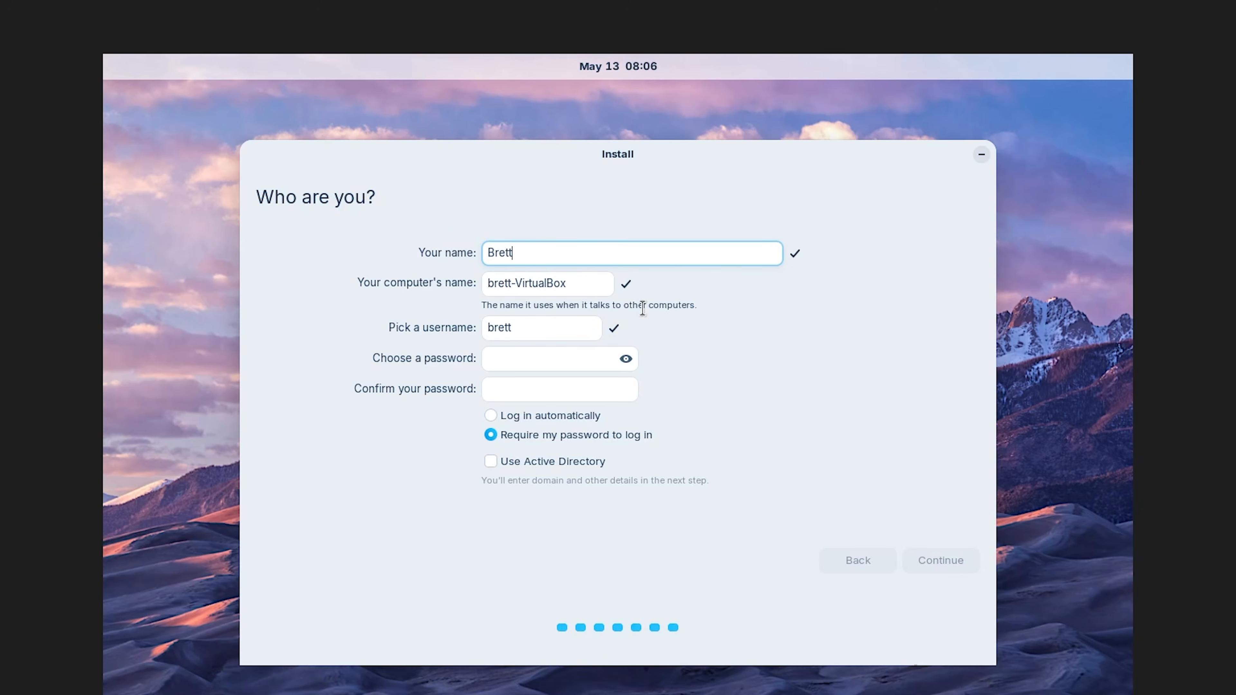
click(587, 359)
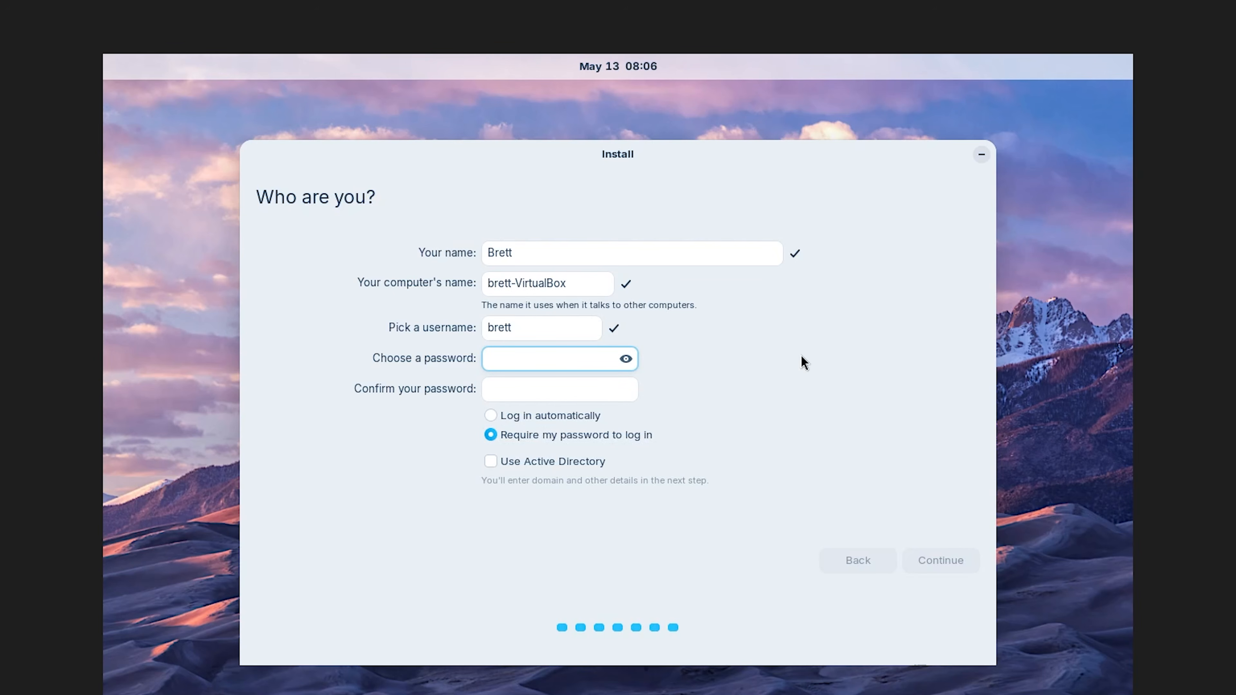
text(********)
key(Tab)
text(********)
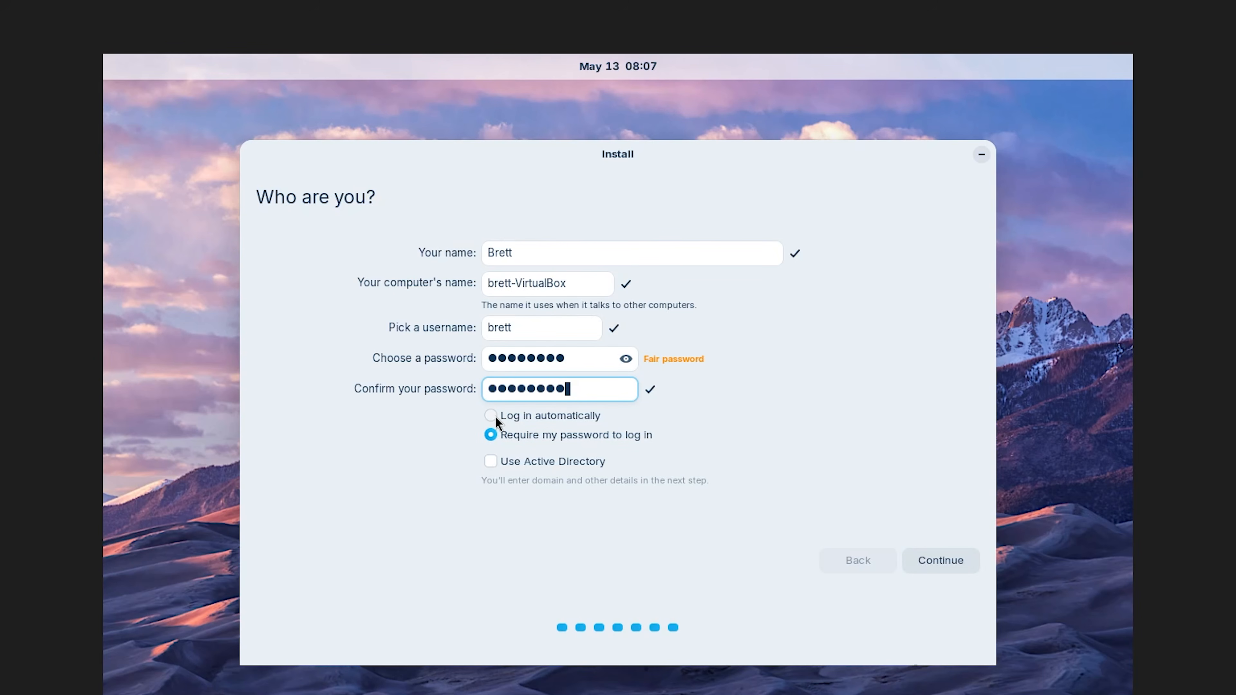
click(495, 411)
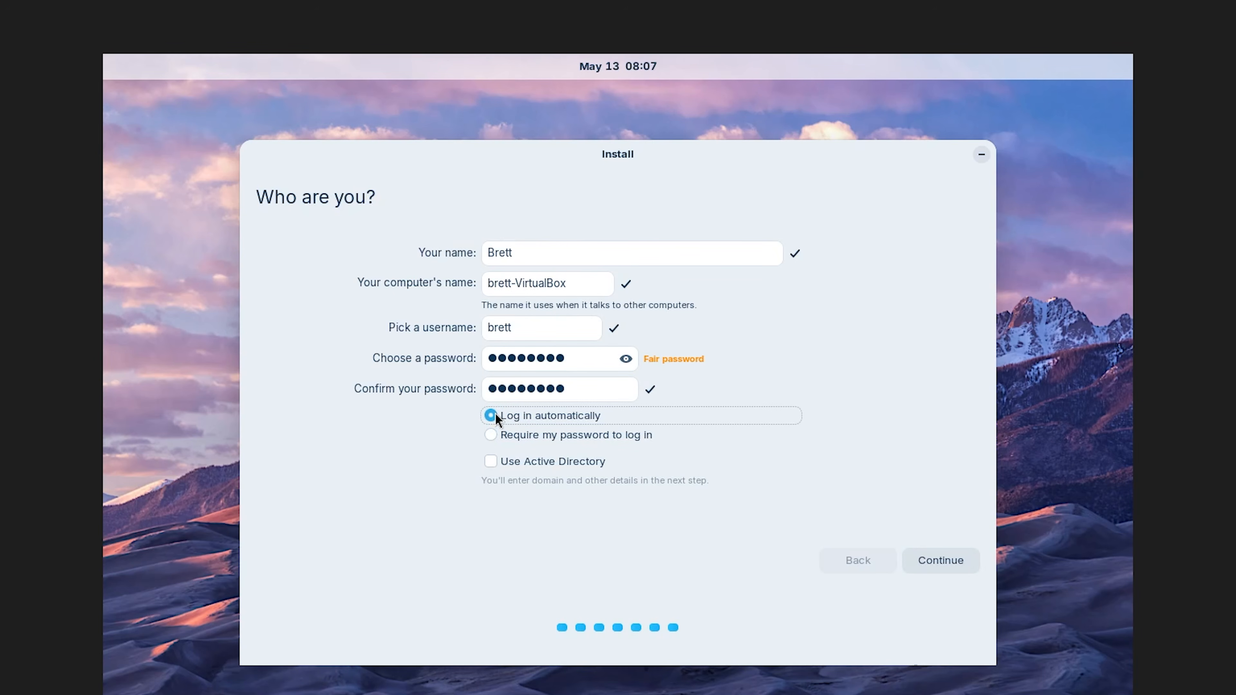
click(946, 557)
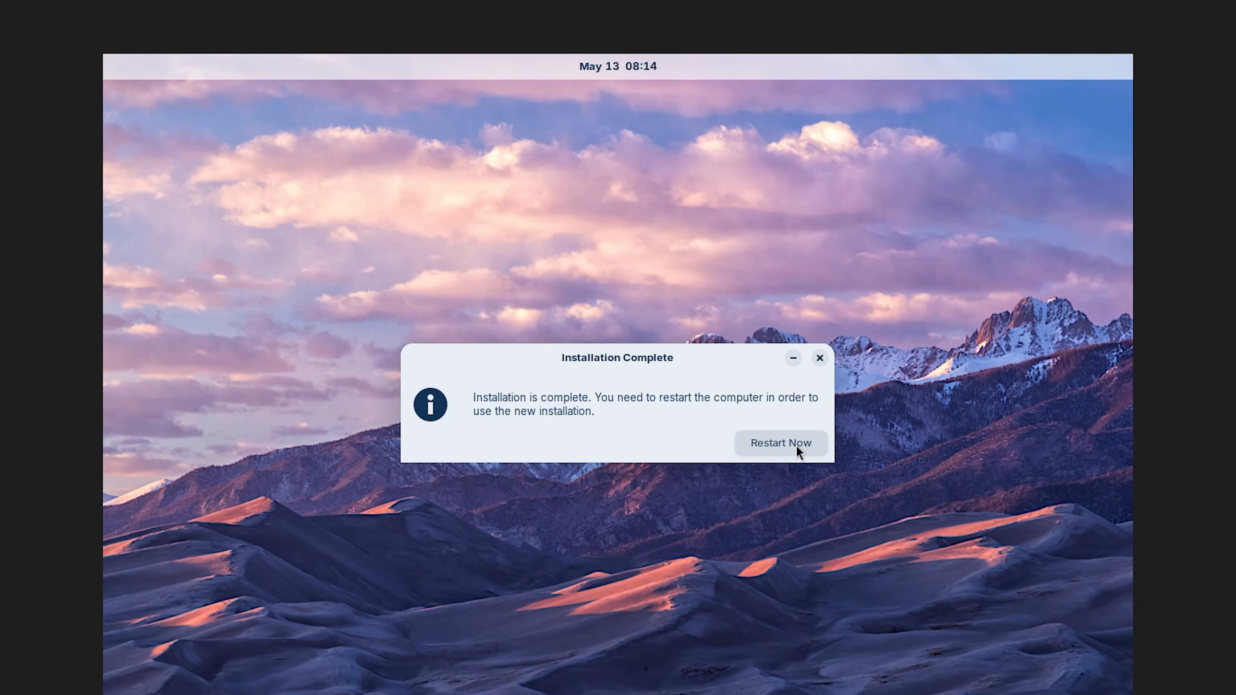
click(796, 445)
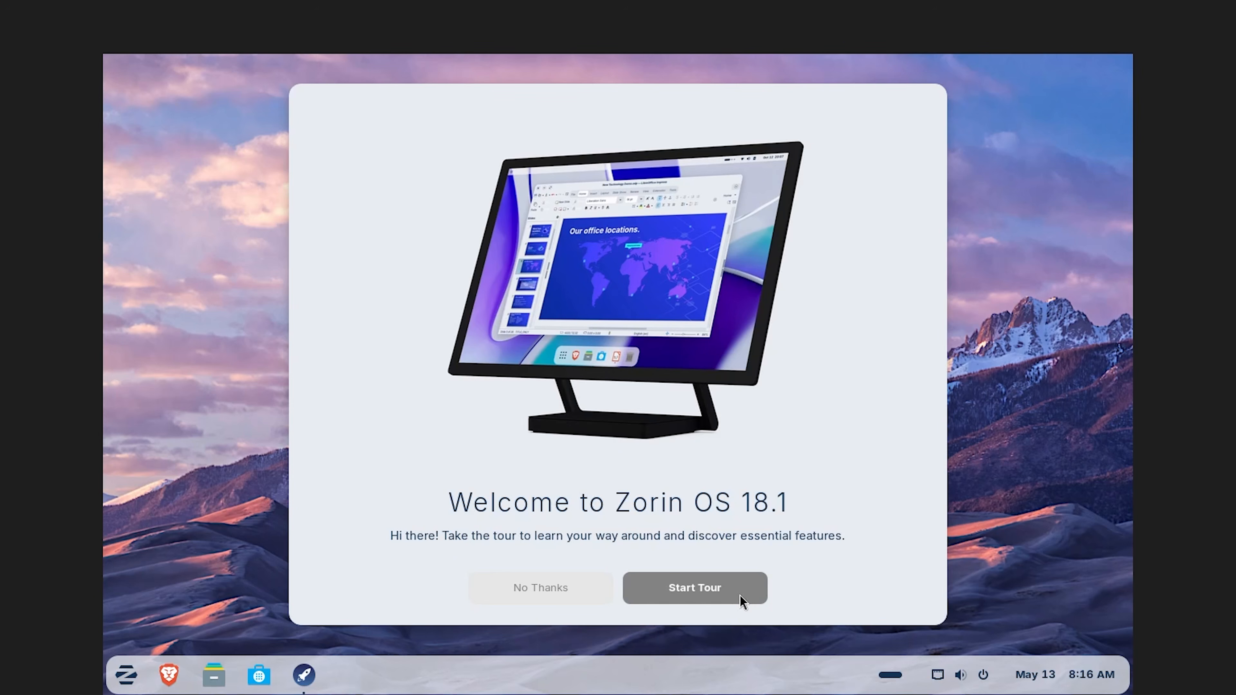
- Take the Zorin OS welcome tour through all its pages to the end
click(740, 594)
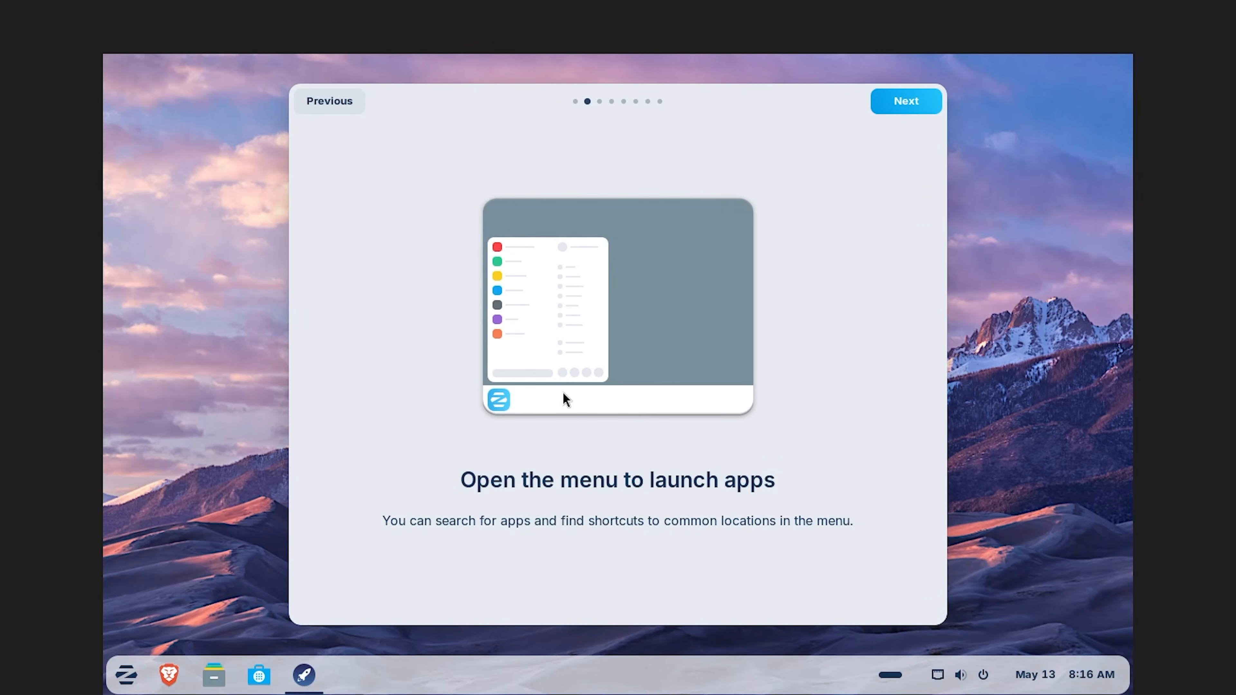
click(910, 96)
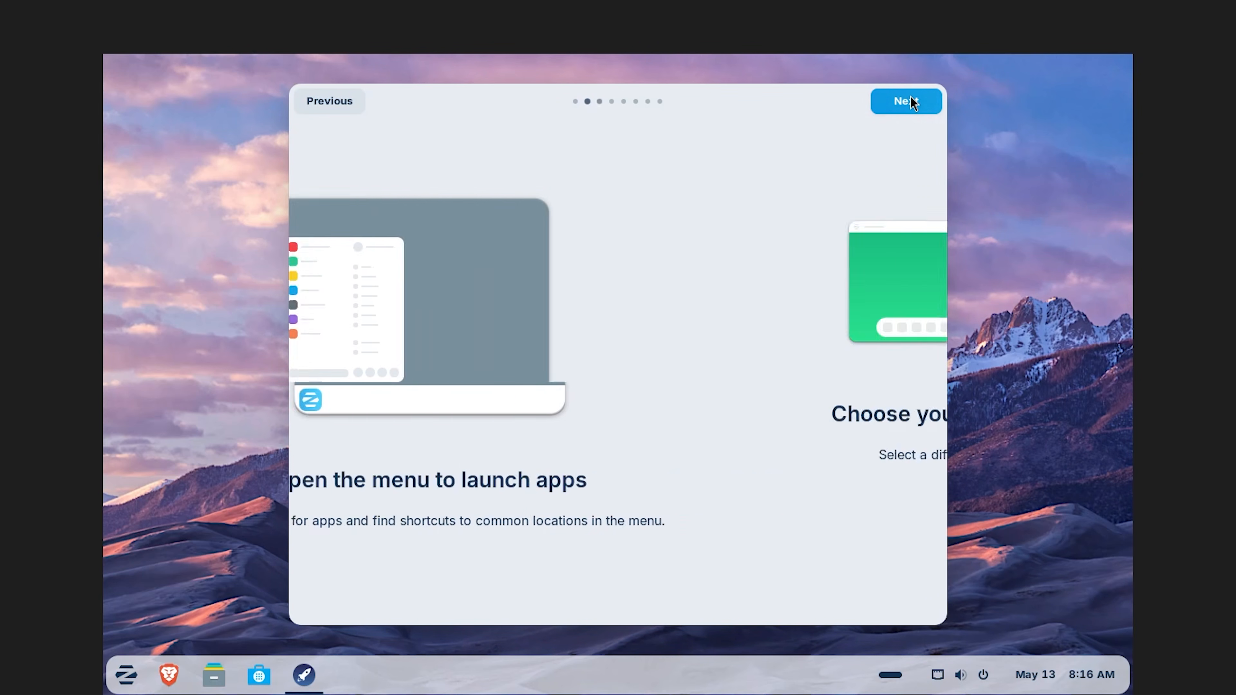
click(910, 95)
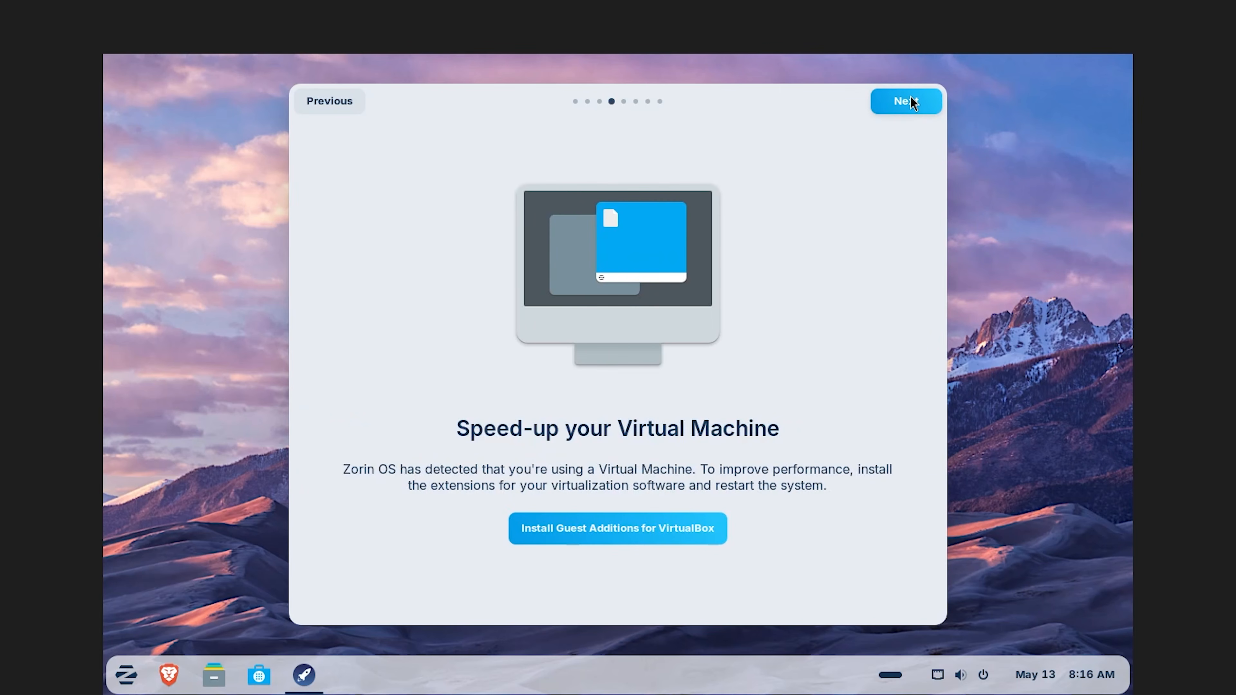
click(910, 95)
click(910, 95)
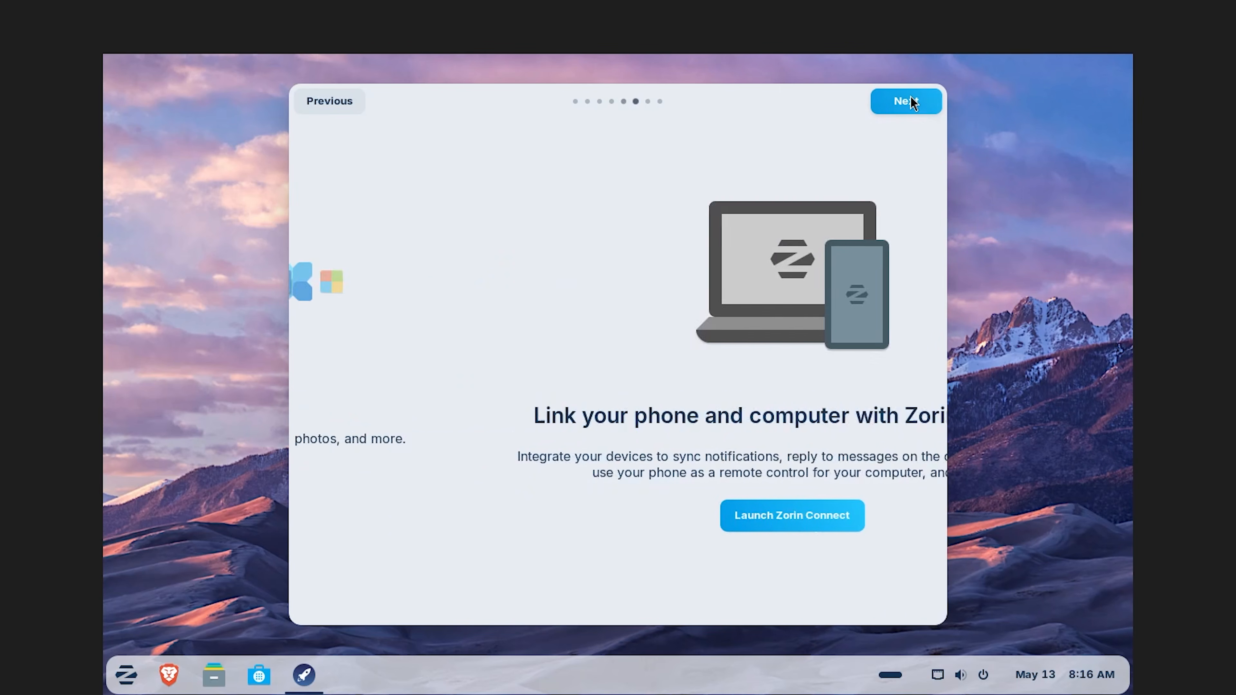
click(911, 95)
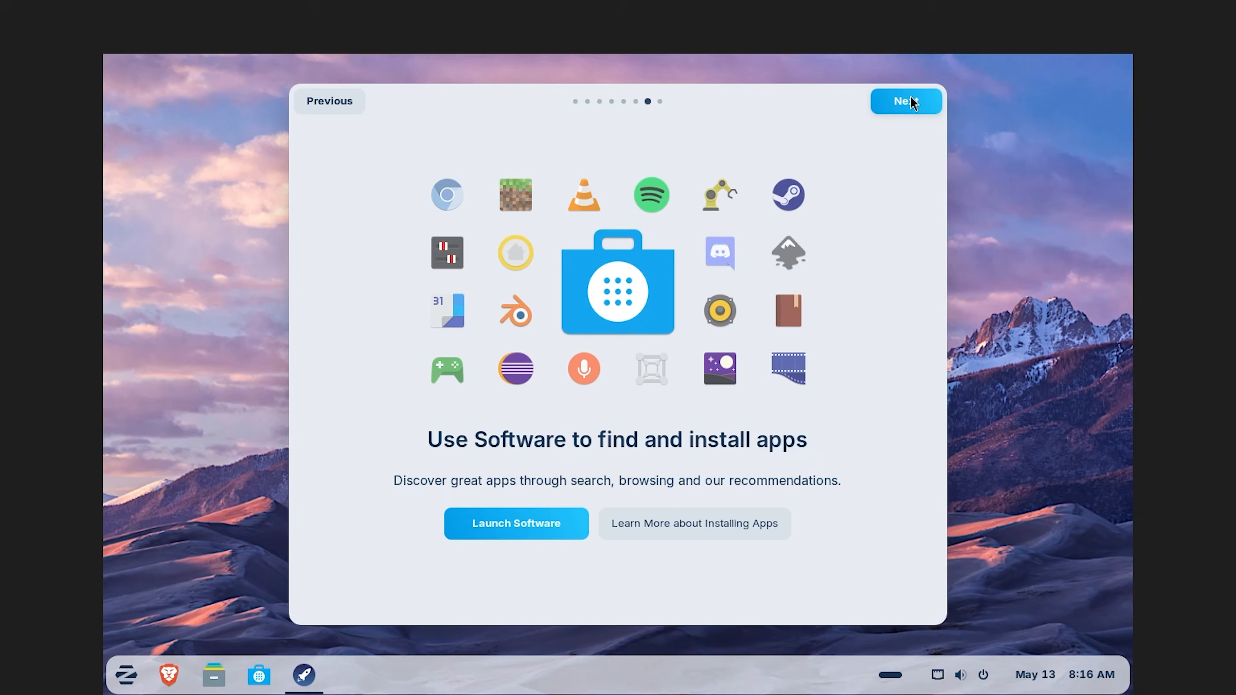
click(911, 95)
click(918, 108)
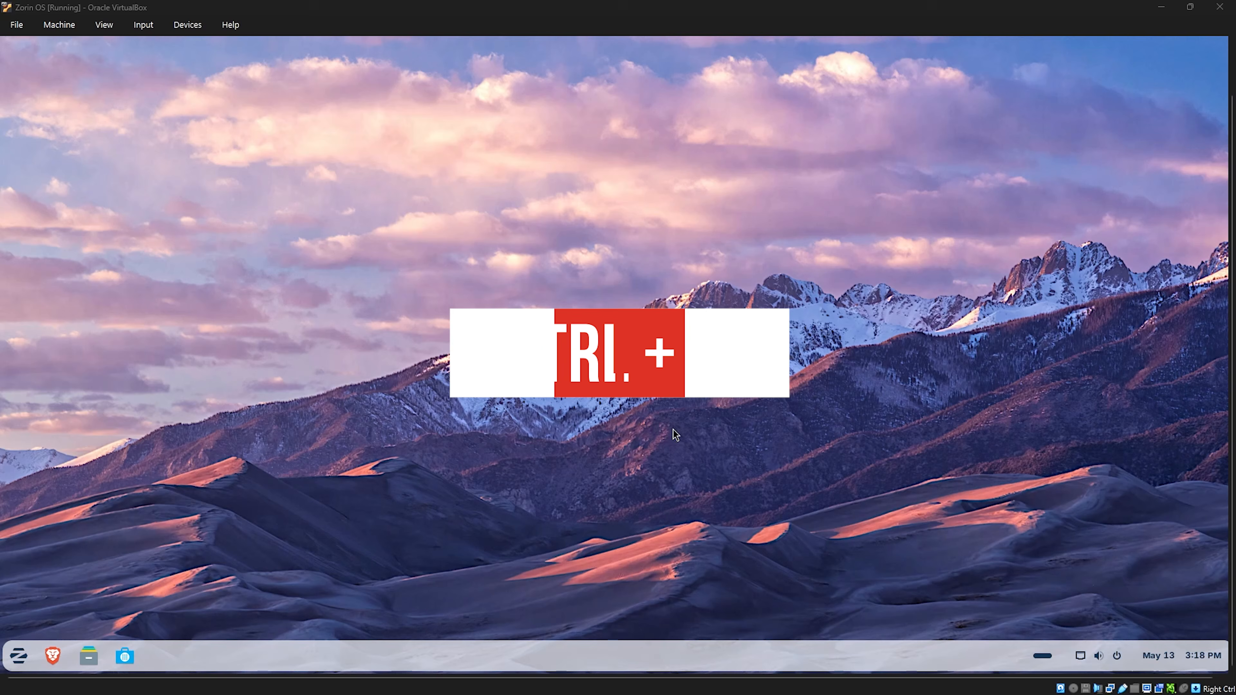
- Switch the running Zorin OS virtual machine to full-screen mode
click(1003, 692)
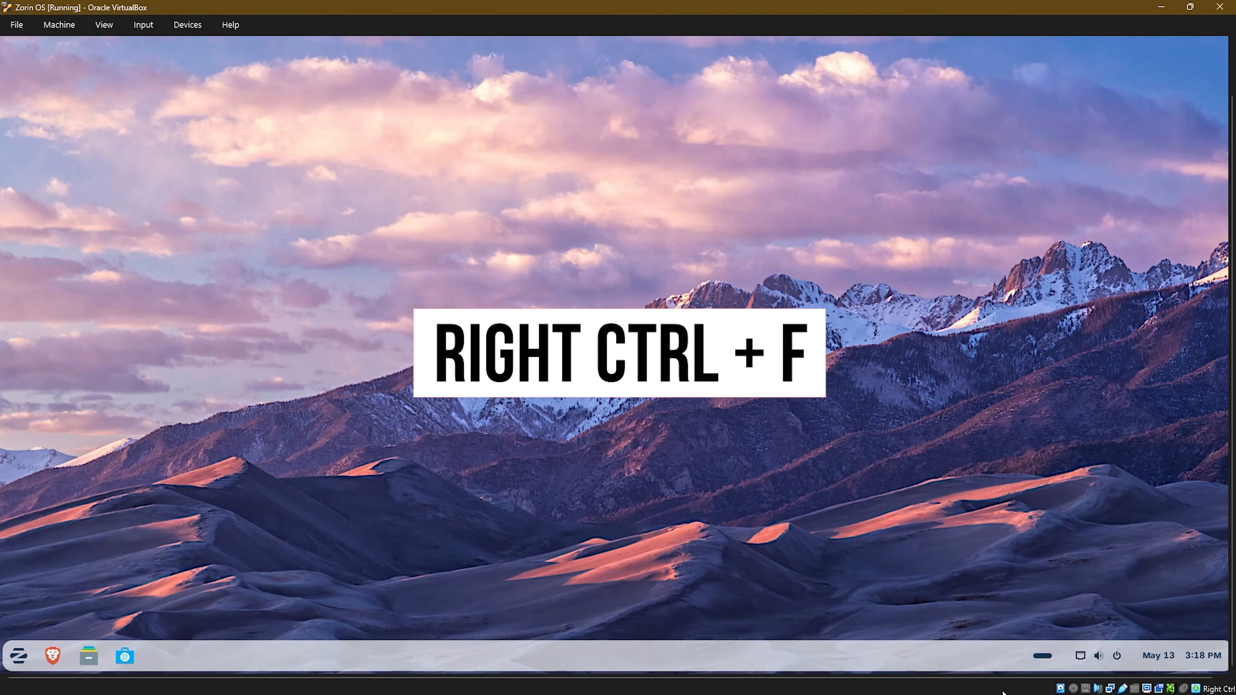
key(Control_R+f)
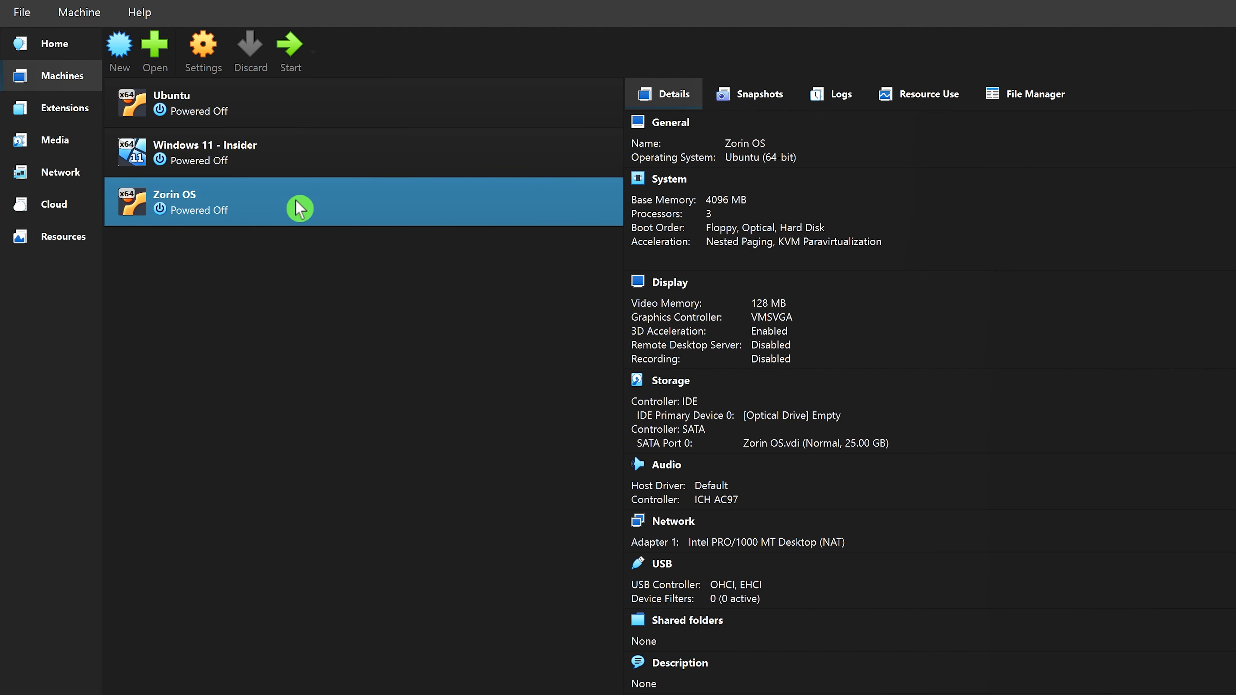
- Open VirtualBox's display preferences and set the maximum guest screen width to 3840, using the Hint size option
click(32, 15)
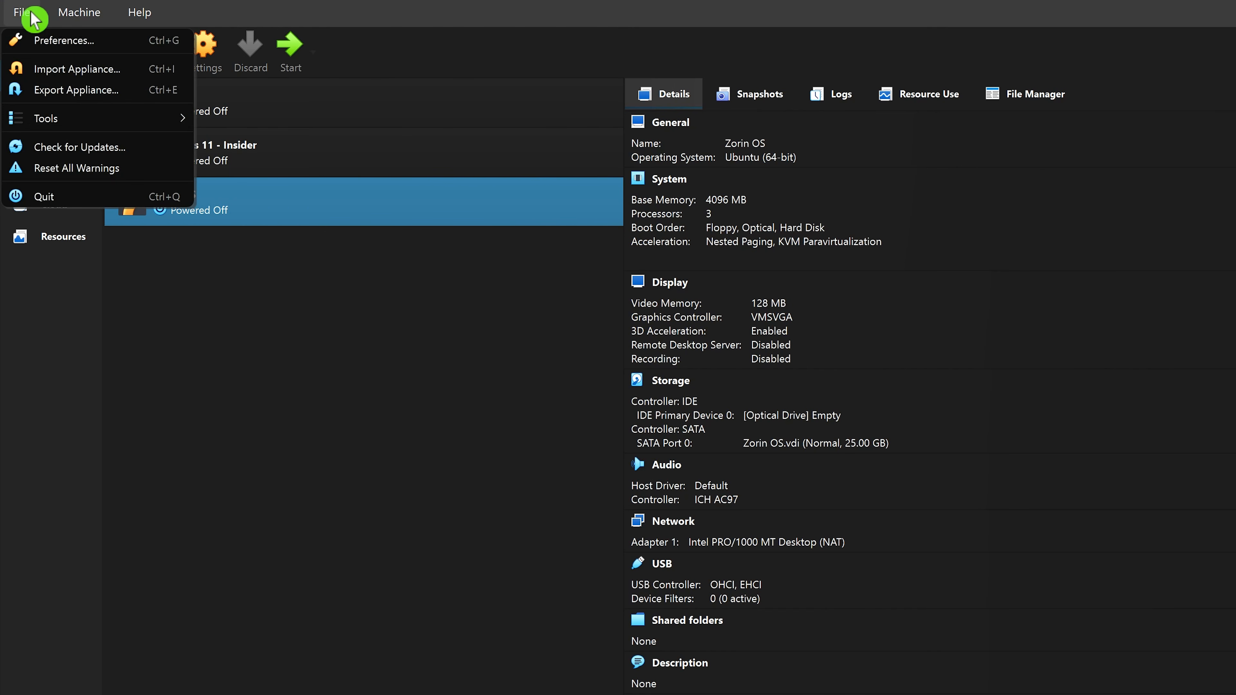
click(68, 44)
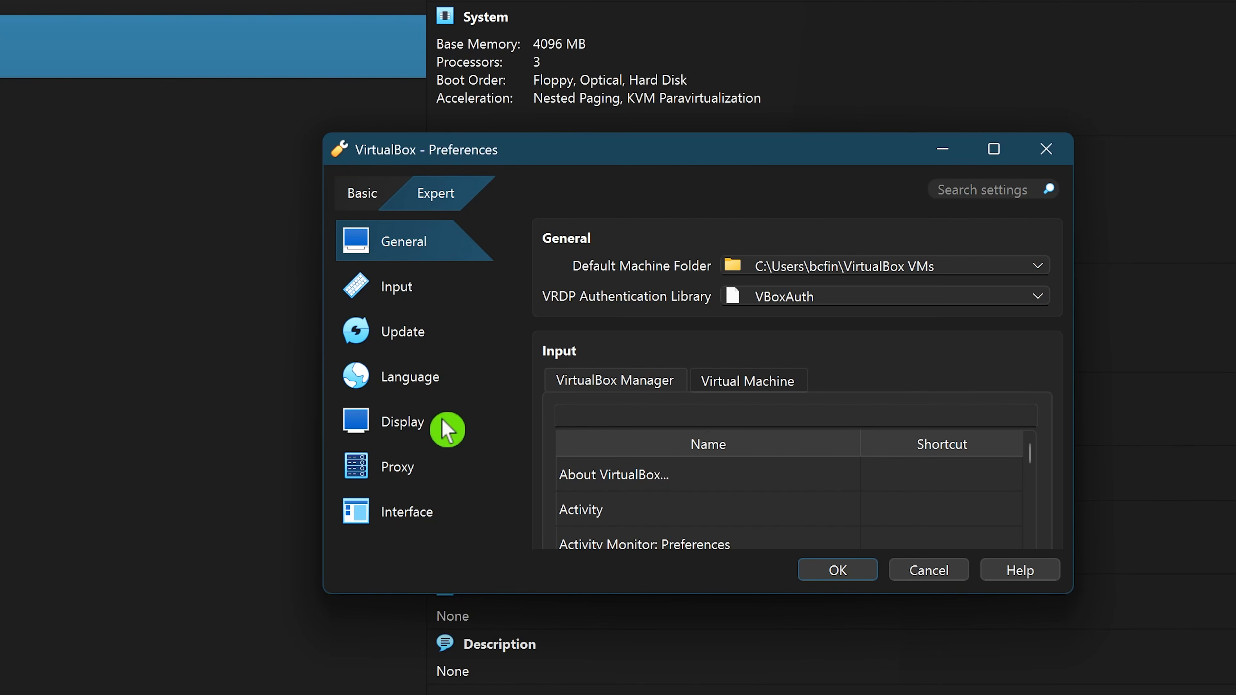
click(447, 430)
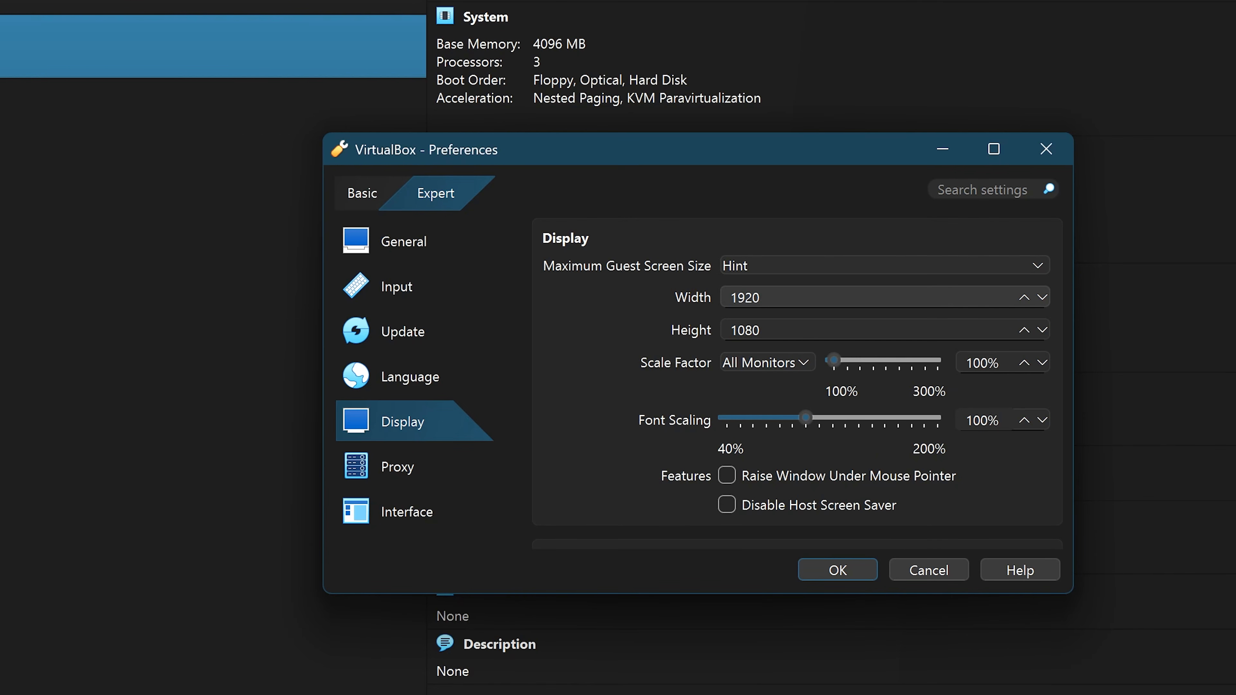
drag(784, 297, 729, 297)
click(784, 297)
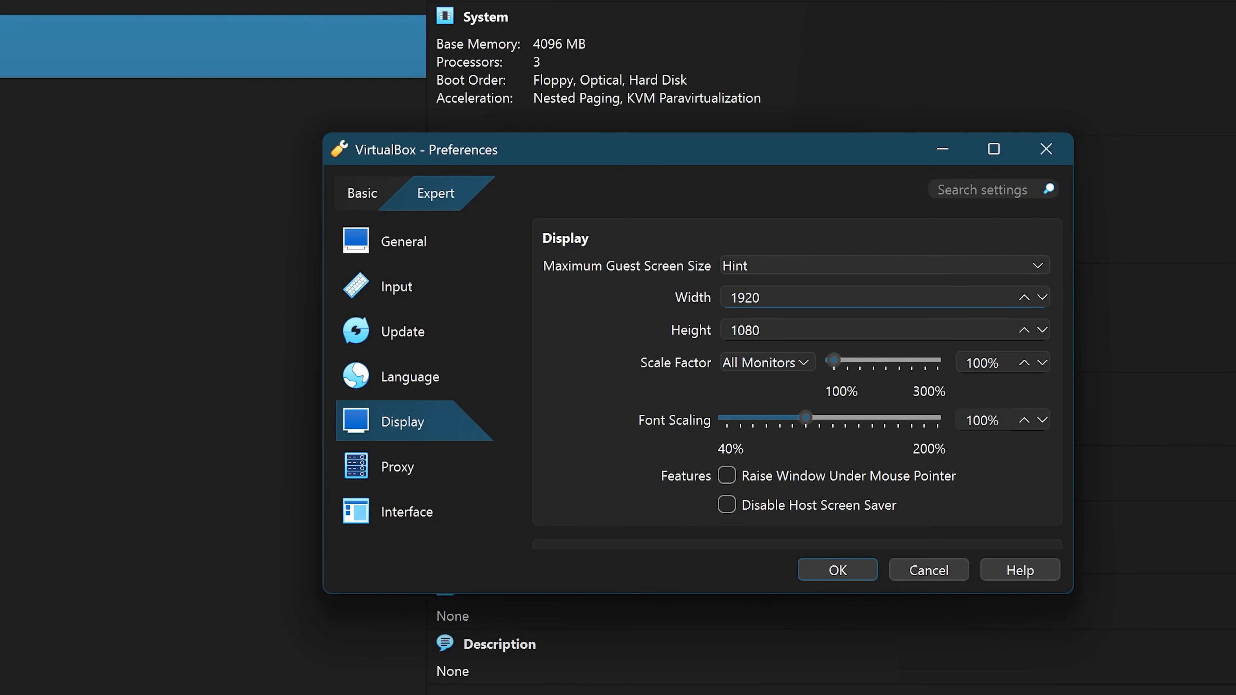
key(BackSpace)
key(BackSpace)
key(BackSpace)
key(BackSpace)
text(3840)
- Set the maximum guest screen height to 2160 and save the preferences
key(Tab)
text(2)
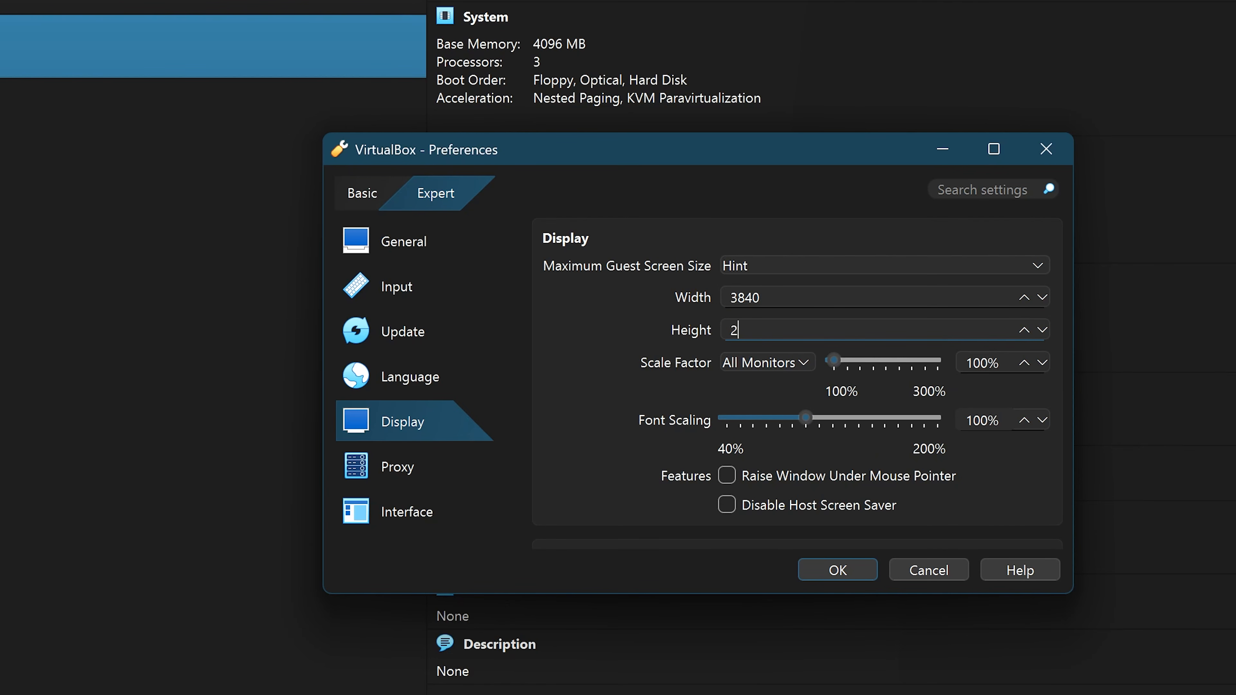
text(160)
key(Tab)
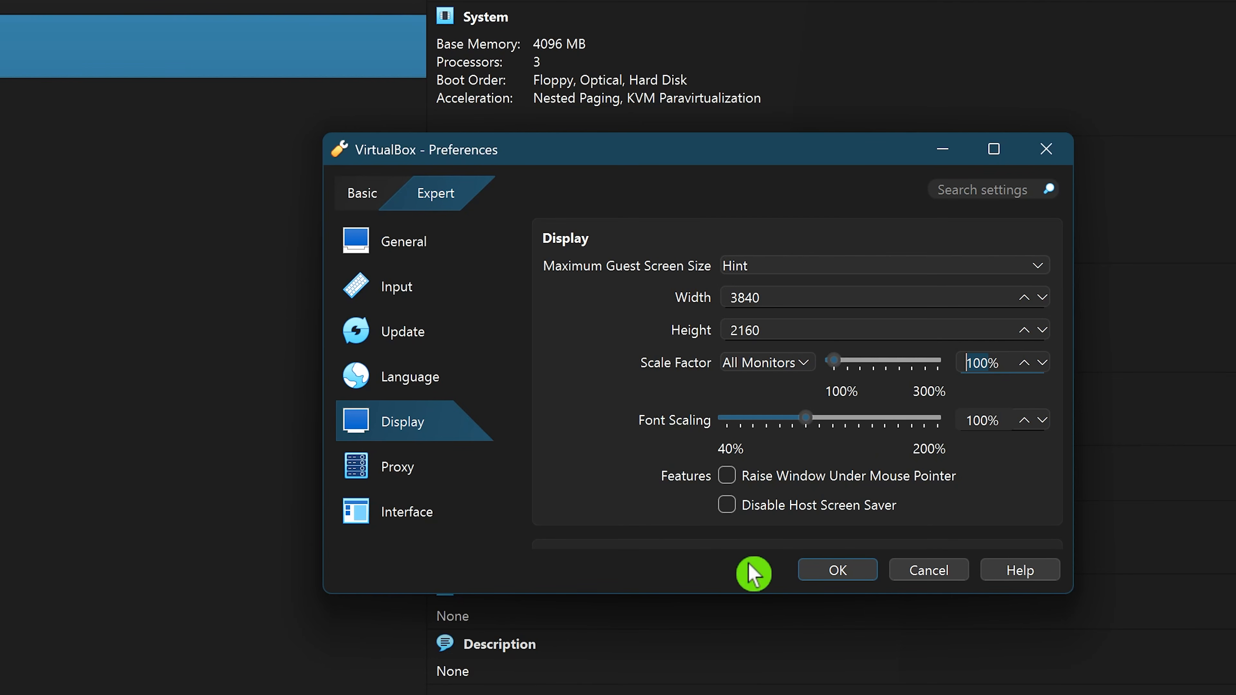
click(833, 573)
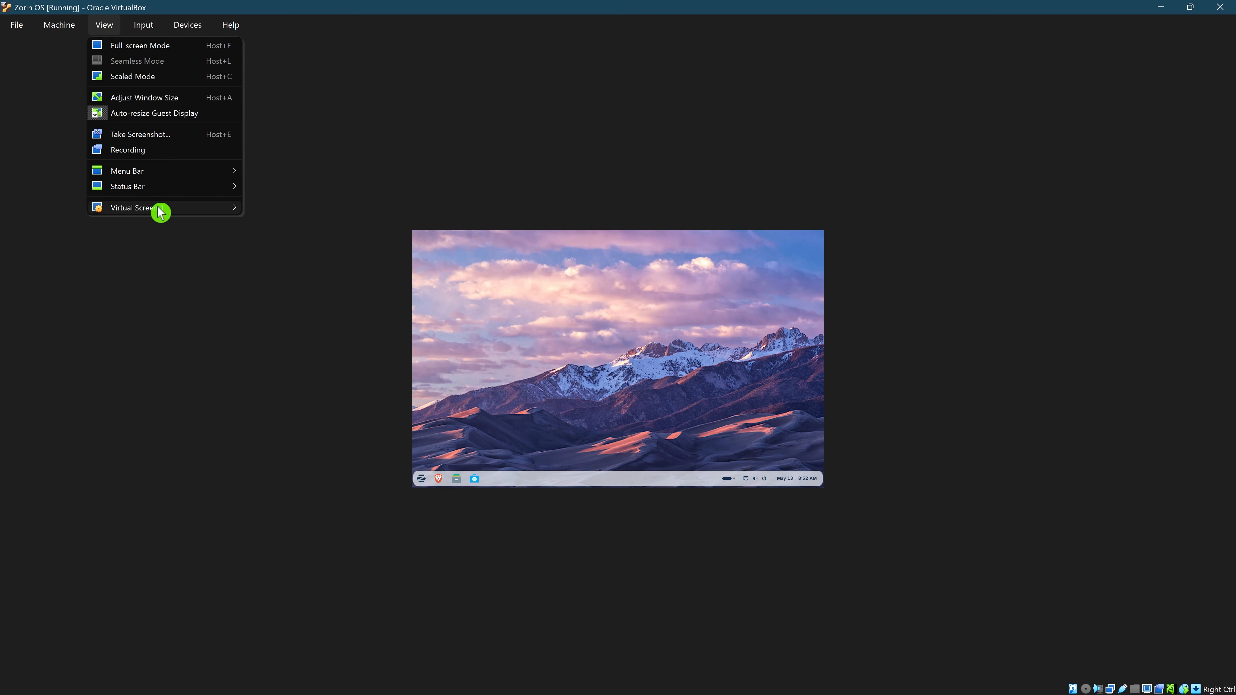
- Increase the scale factor of Virtual Screen 1 in the running Zorin OS machine
mouse_move(164, 208)
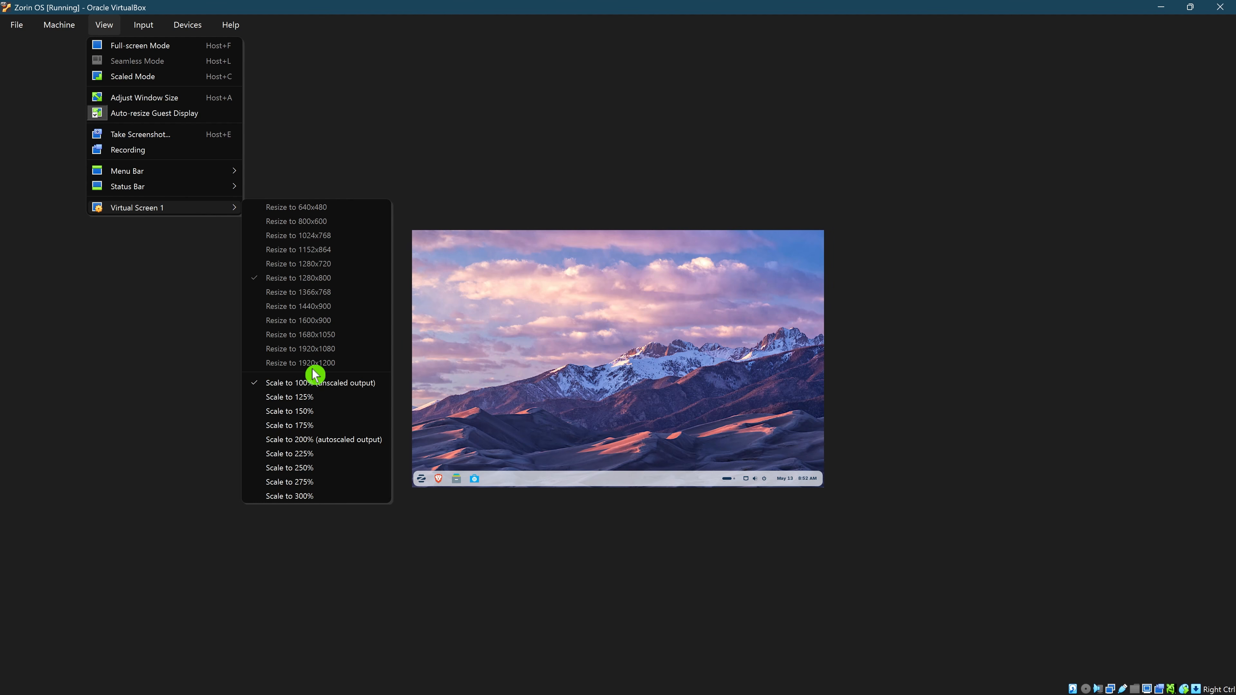
click(327, 474)
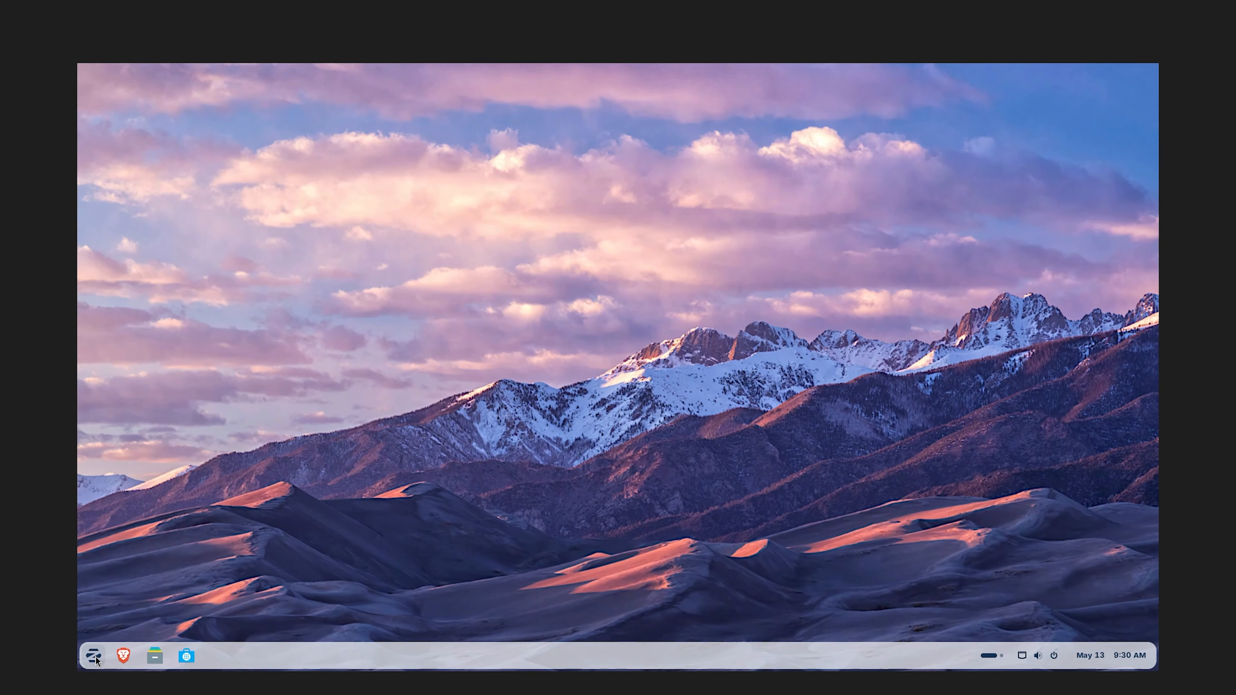
- Set the display resolution in Zorin OS settings to 2560 × 1600 (16:10) and keep the change
click(94, 657)
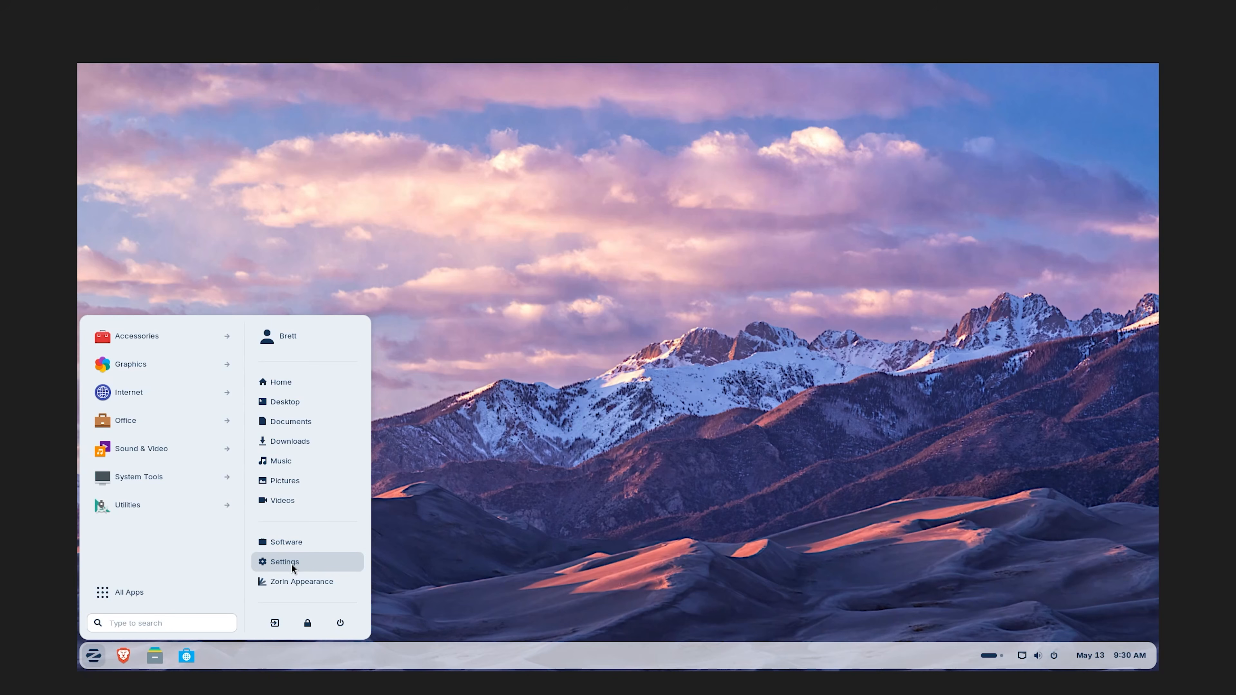
click(291, 564)
click(425, 269)
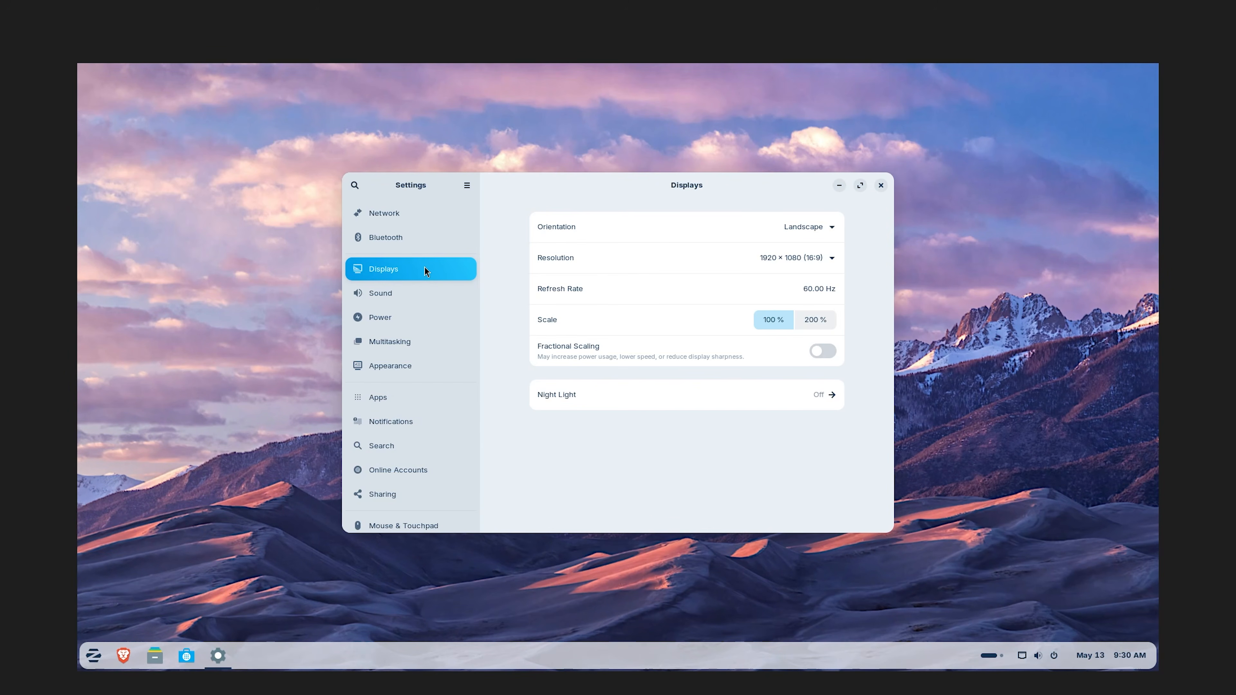
click(821, 262)
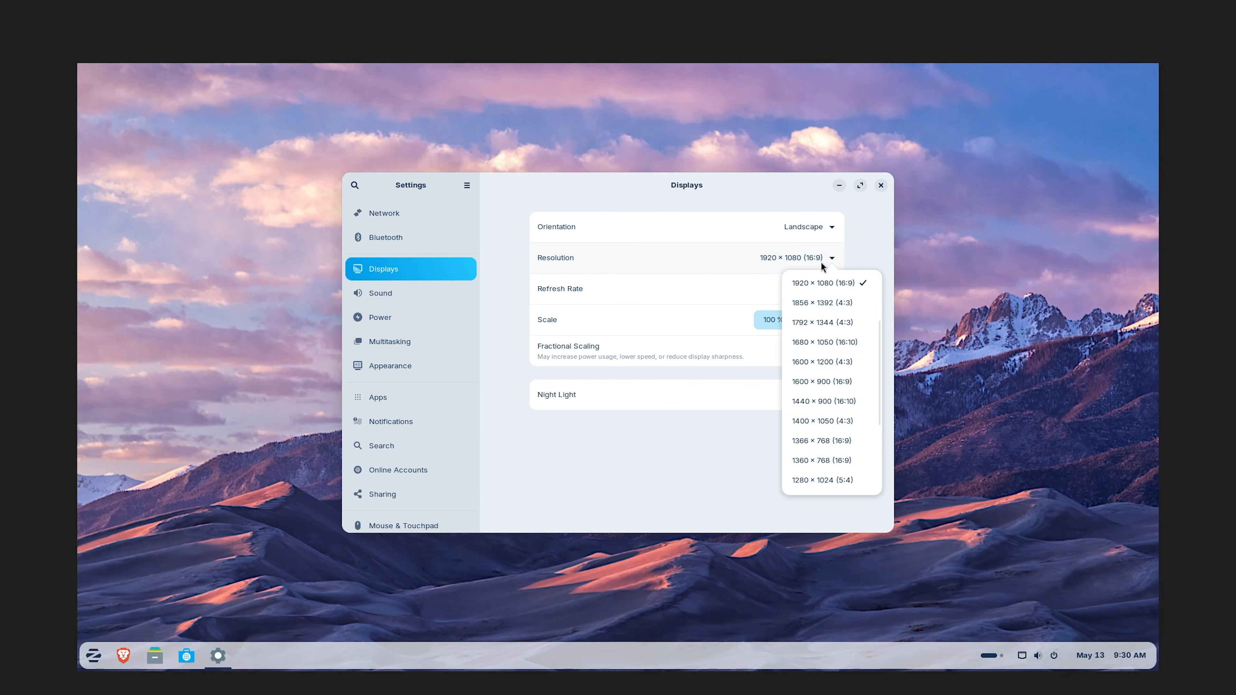
scroll(834, 327, up, 2)
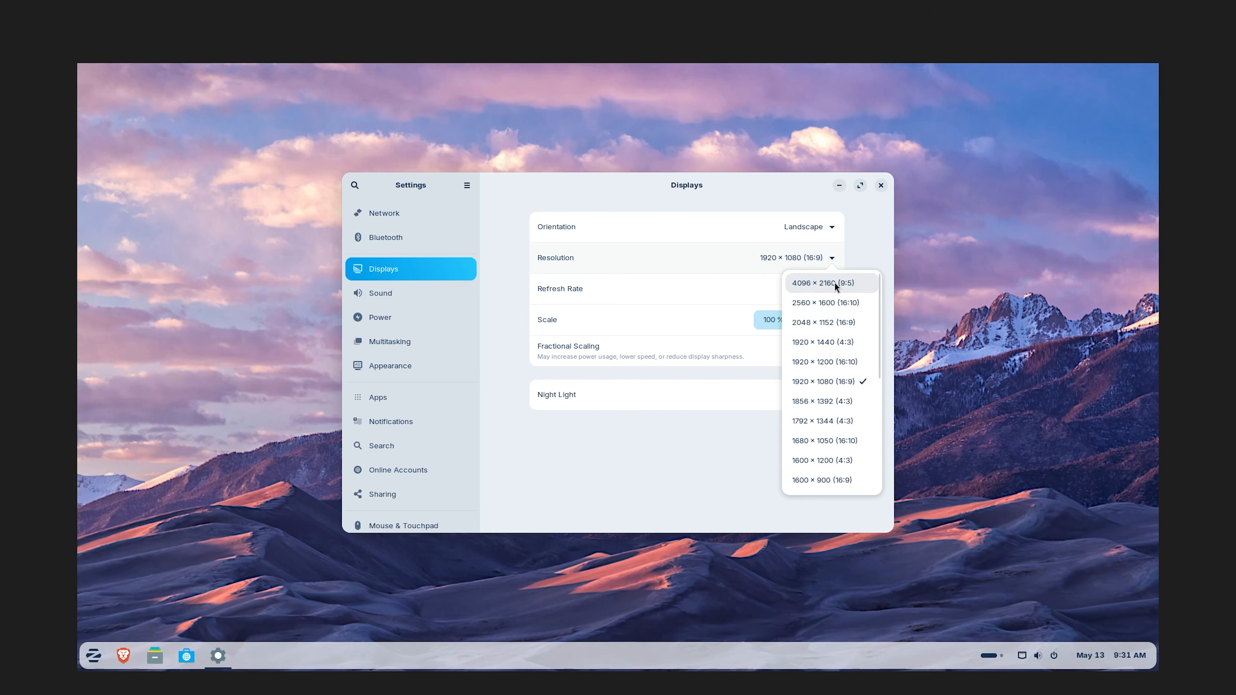
click(838, 303)
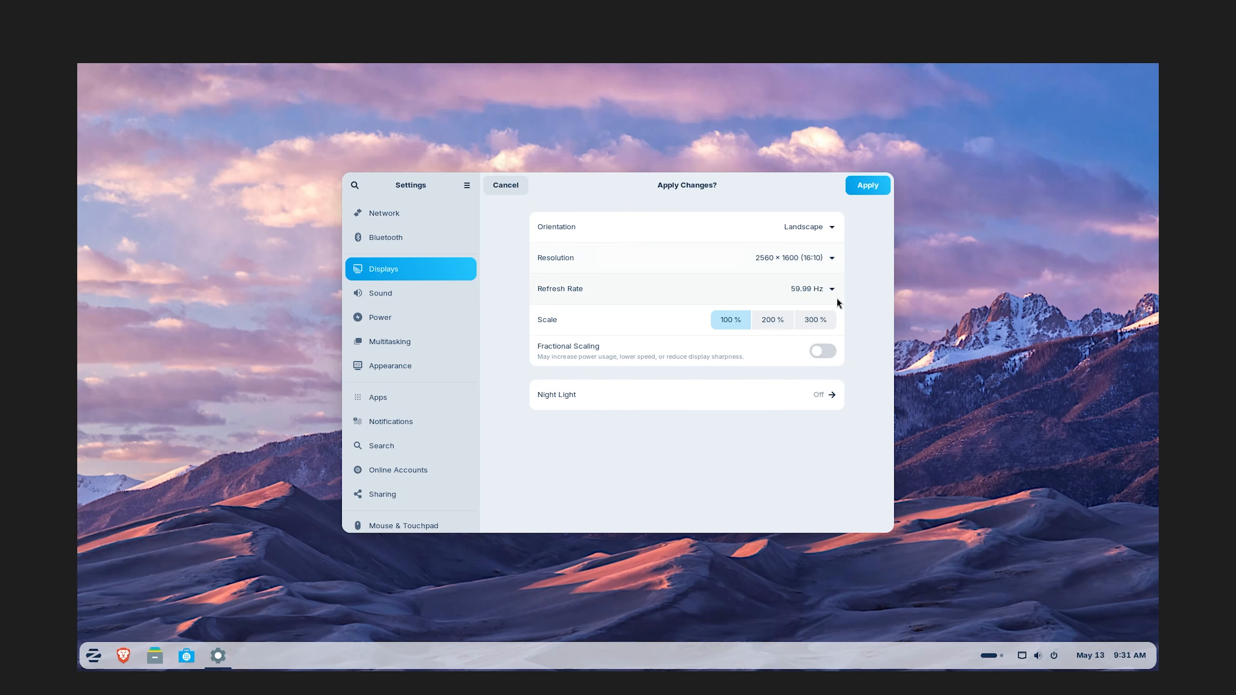
click(868, 188)
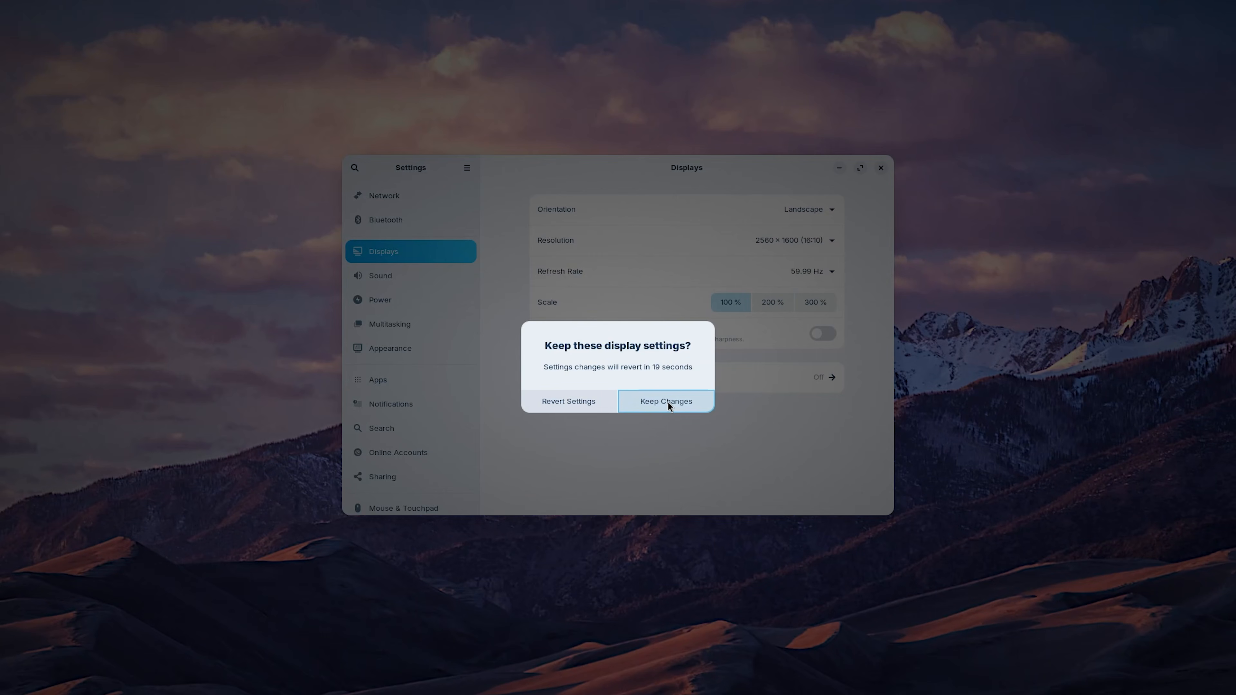
click(667, 401)
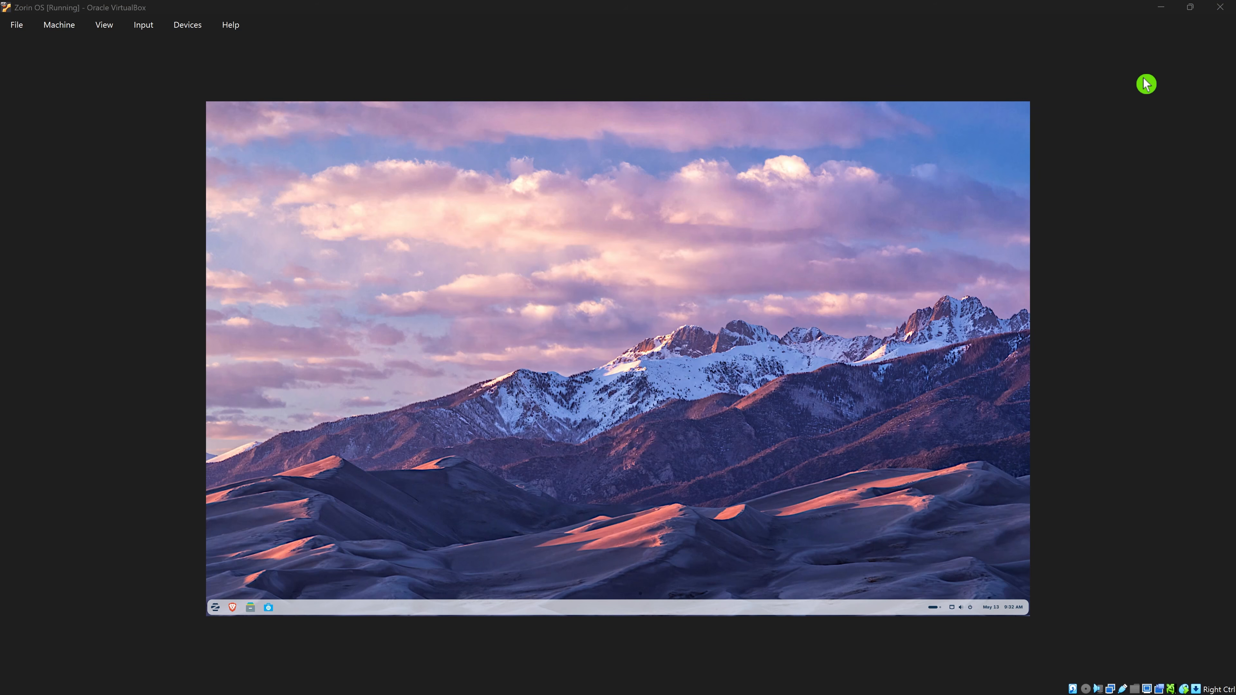
- Close the Zorin OS virtual machine by powering it off
click(1222, 16)
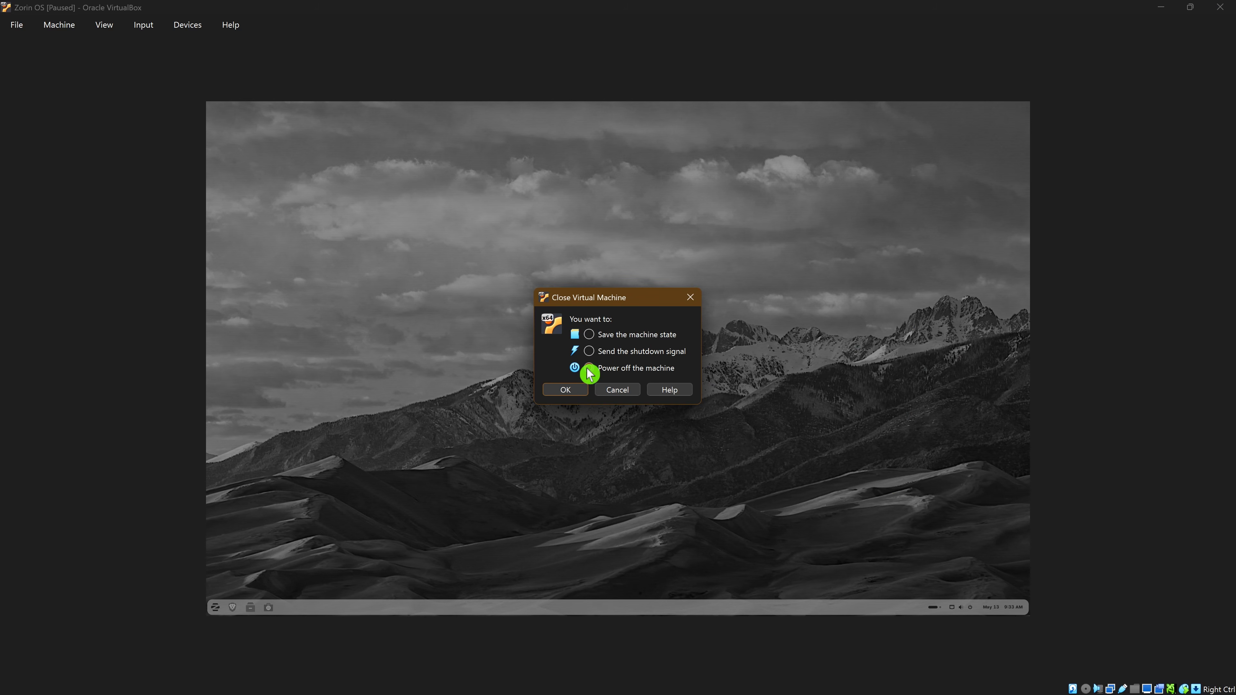
click(565, 390)
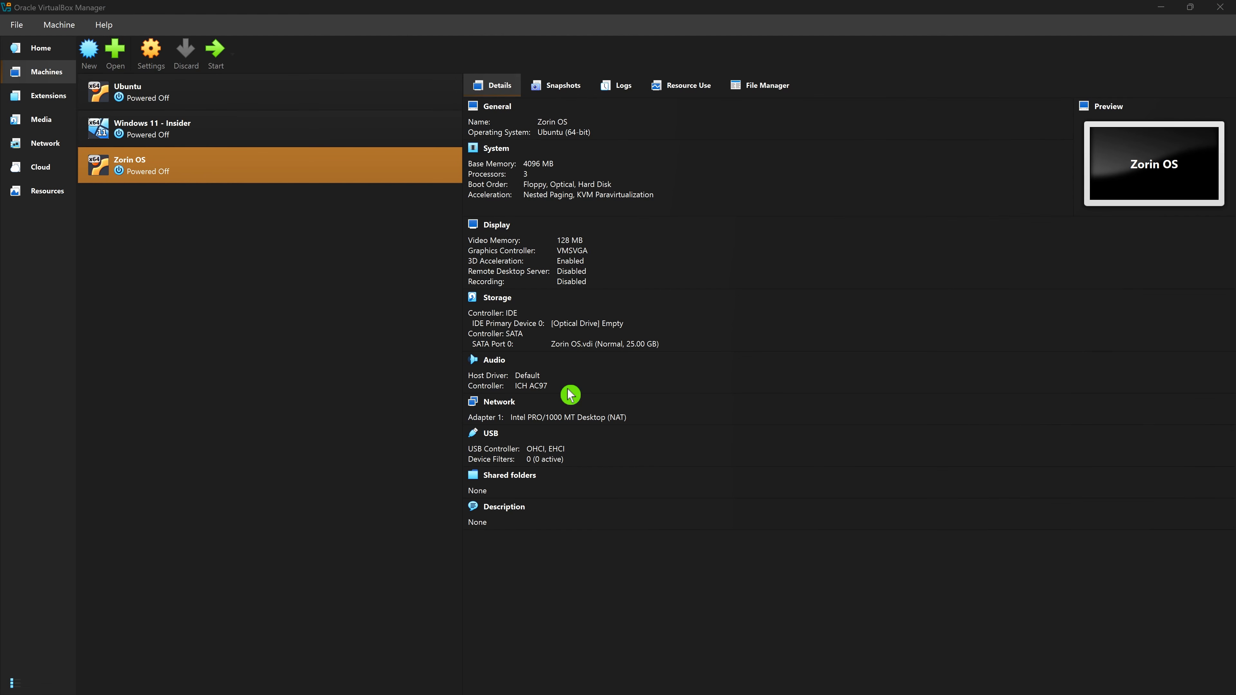